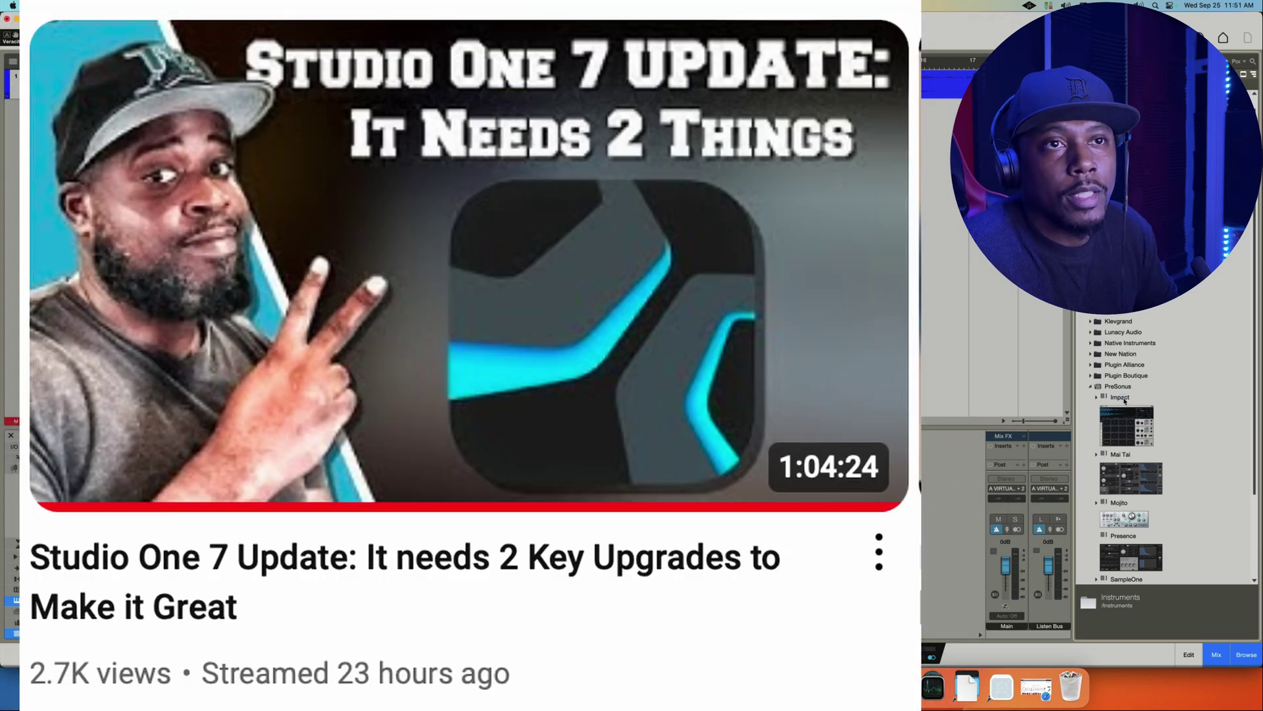
Load the Impact drum sampler on a new instrument track and cycle through its interface colours back to red.
click(1125, 400)
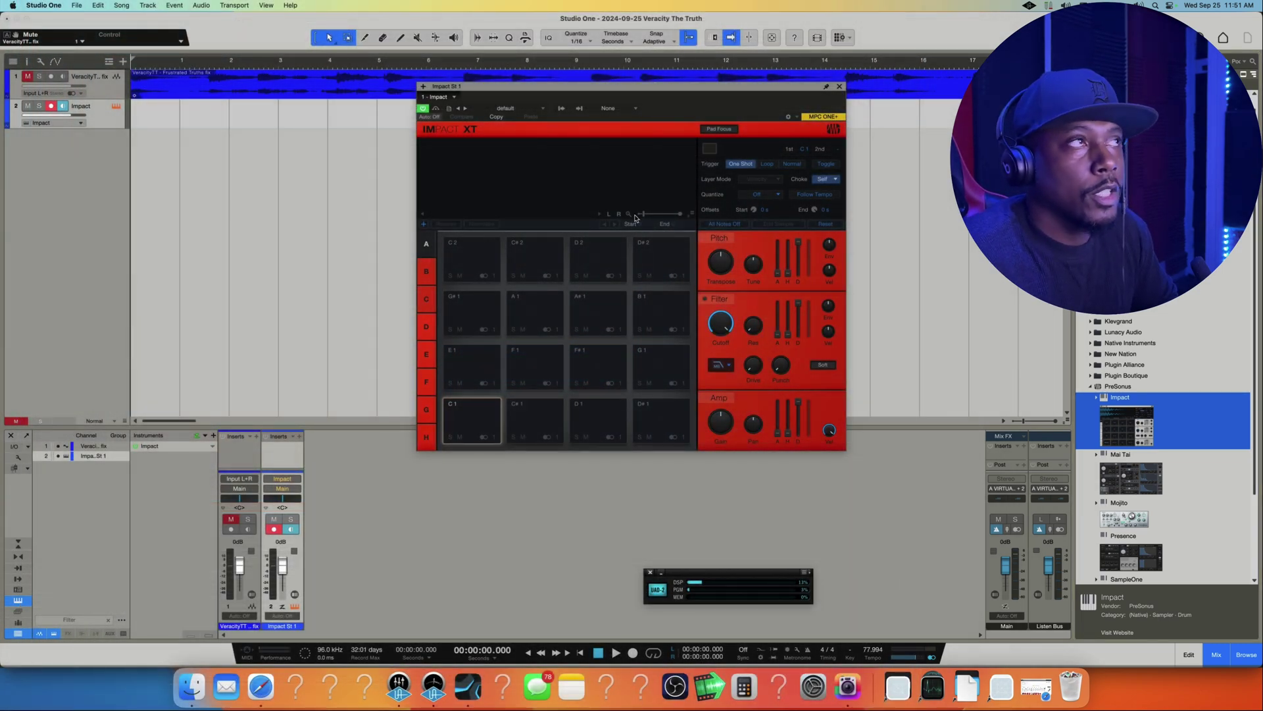
click(833, 131)
click(833, 131)
click(833, 131)
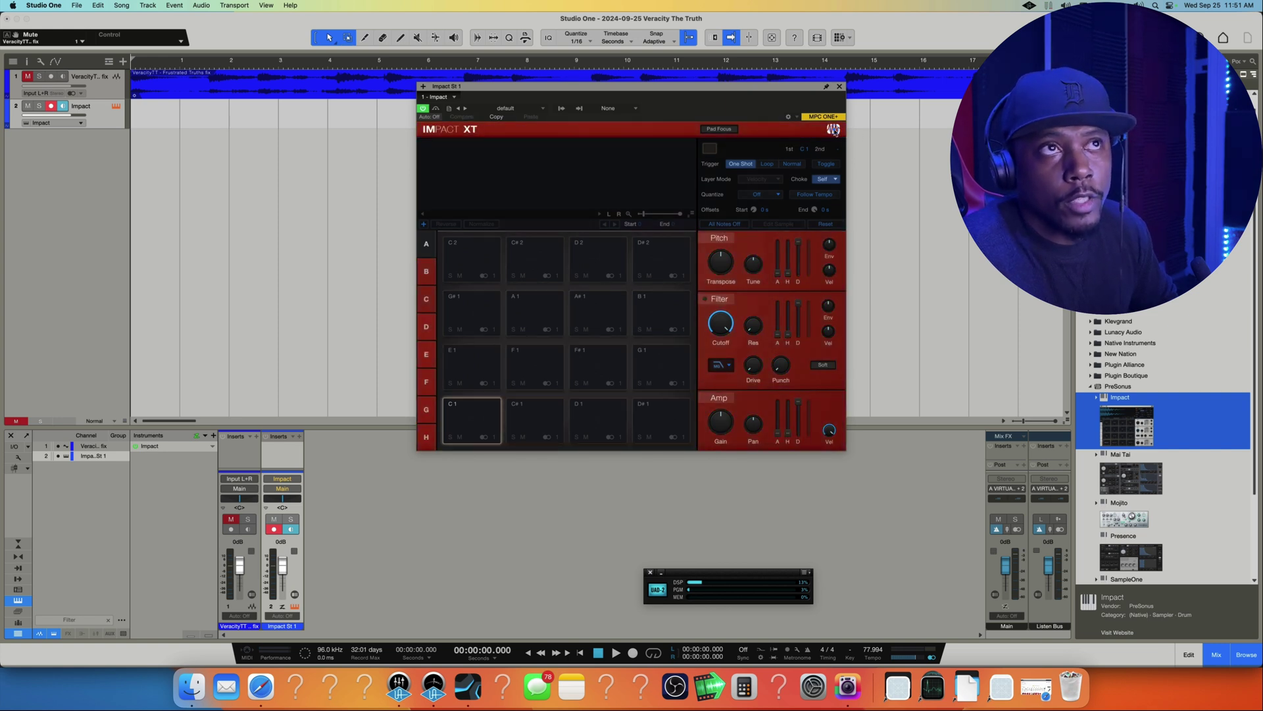
click(834, 131)
click(834, 130)
click(834, 130)
click(834, 131)
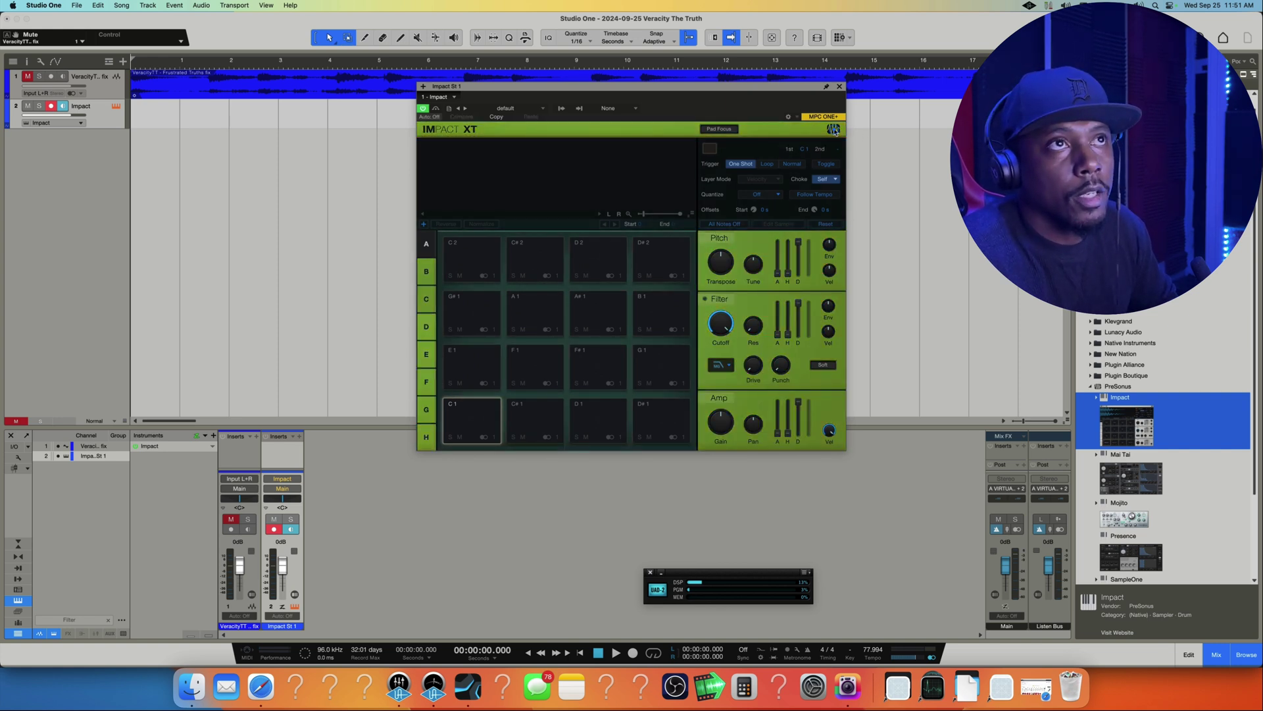
click(833, 131)
click(834, 131)
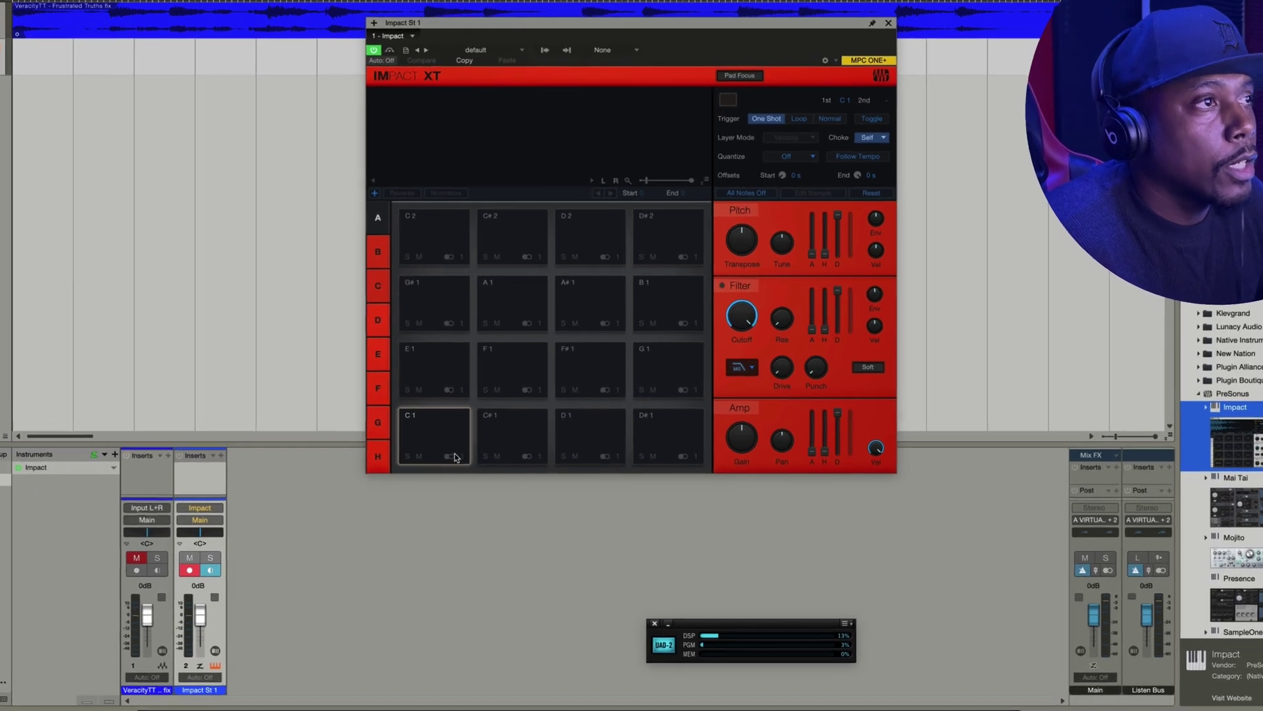
Examine the stereo and mono output channels available for the C 1 pad in Impact XT.
click(469, 445)
click(469, 445)
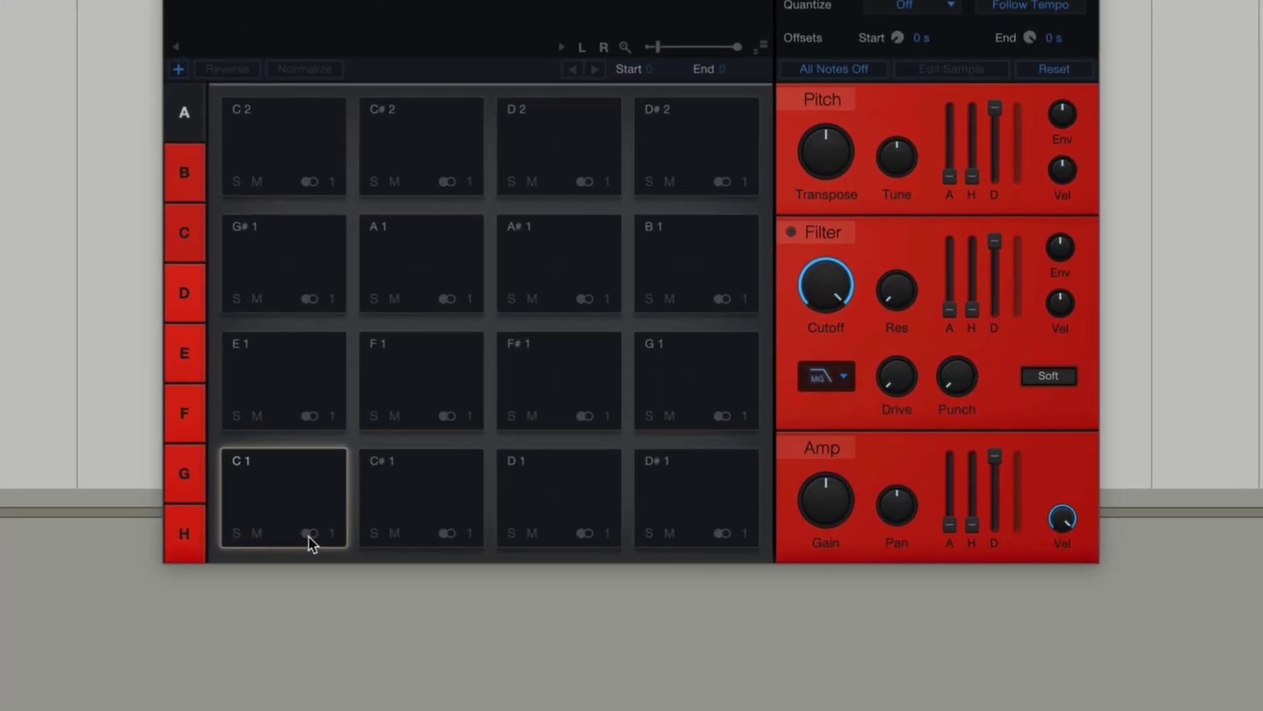
click(310, 535)
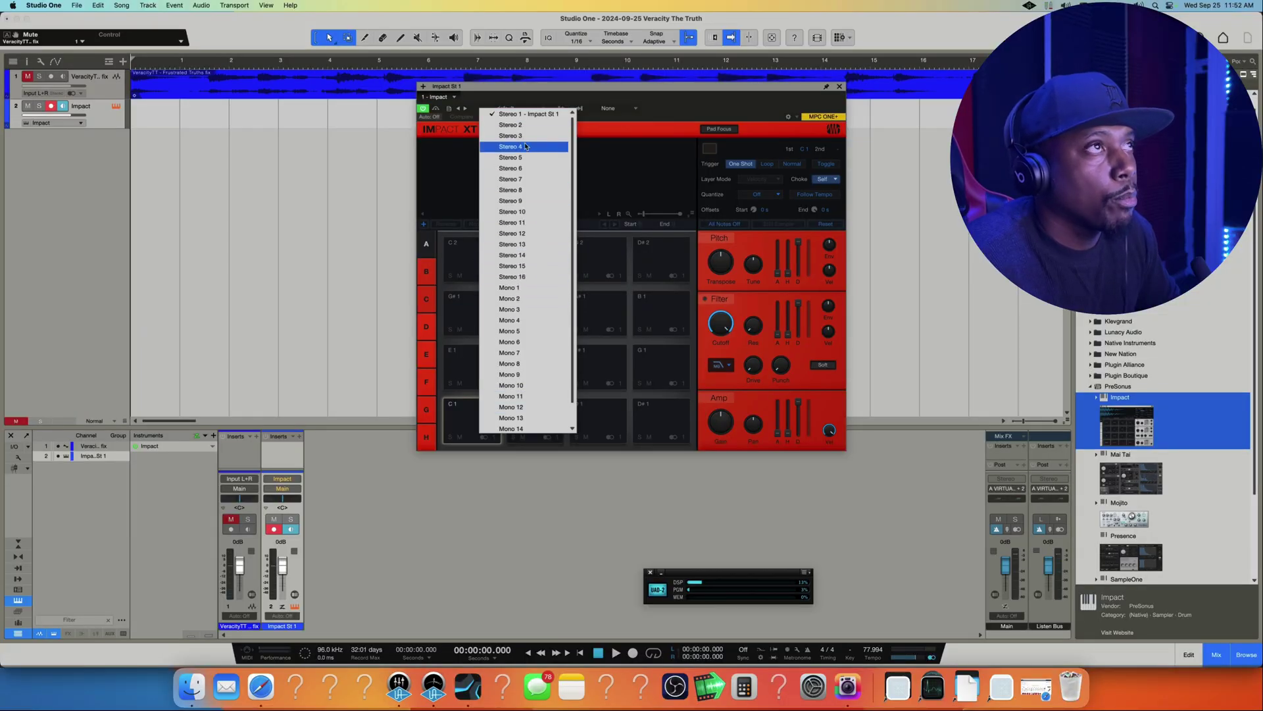
click(520, 428)
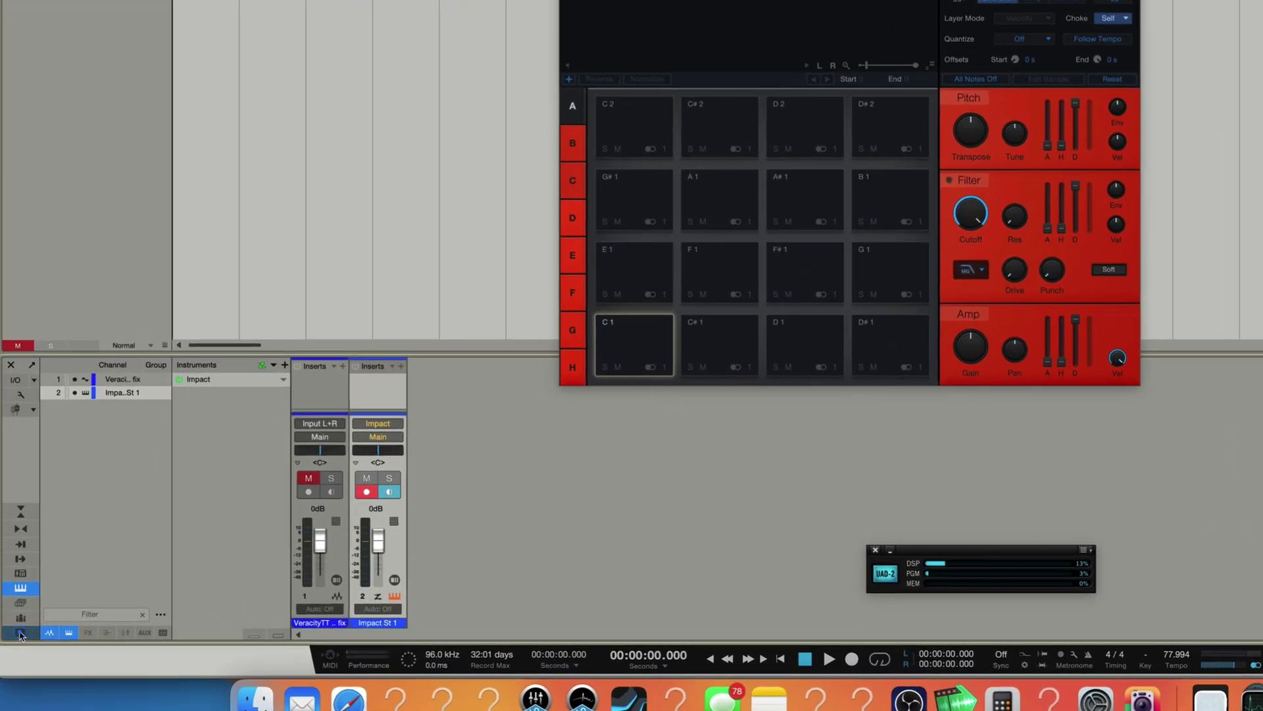
click(18, 632)
click(22, 633)
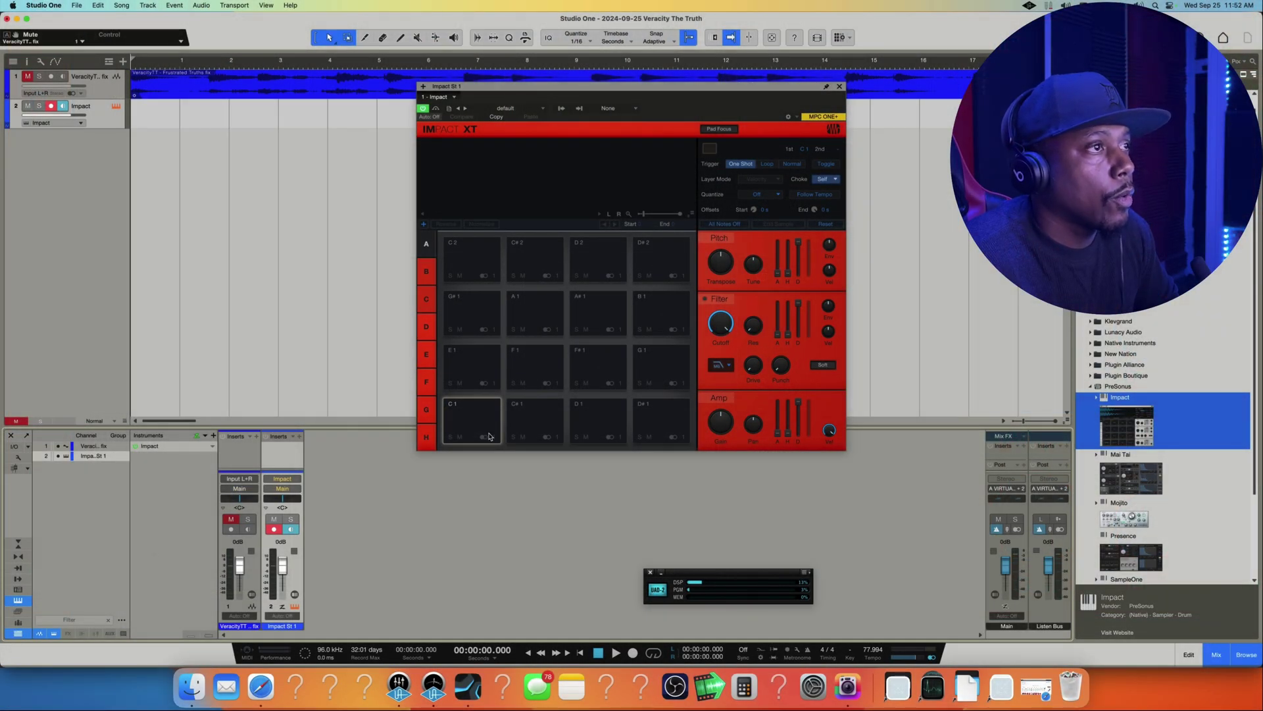
click(491, 436)
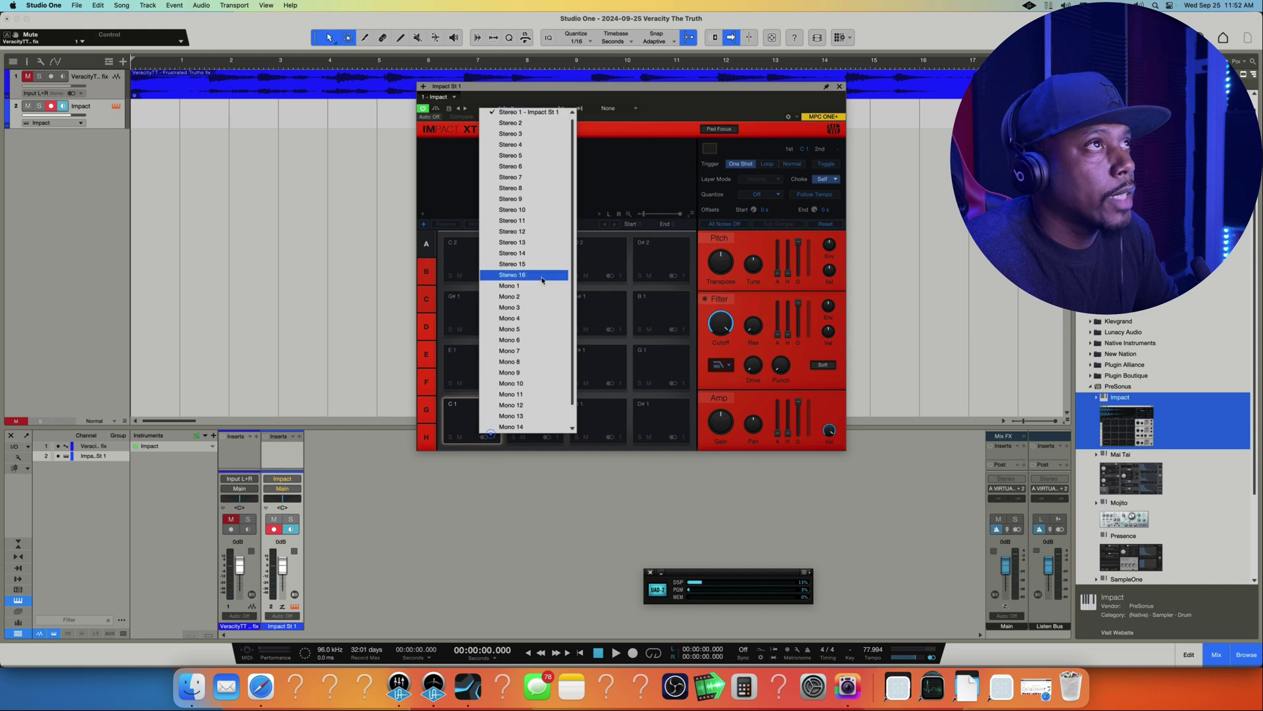
click(474, 439)
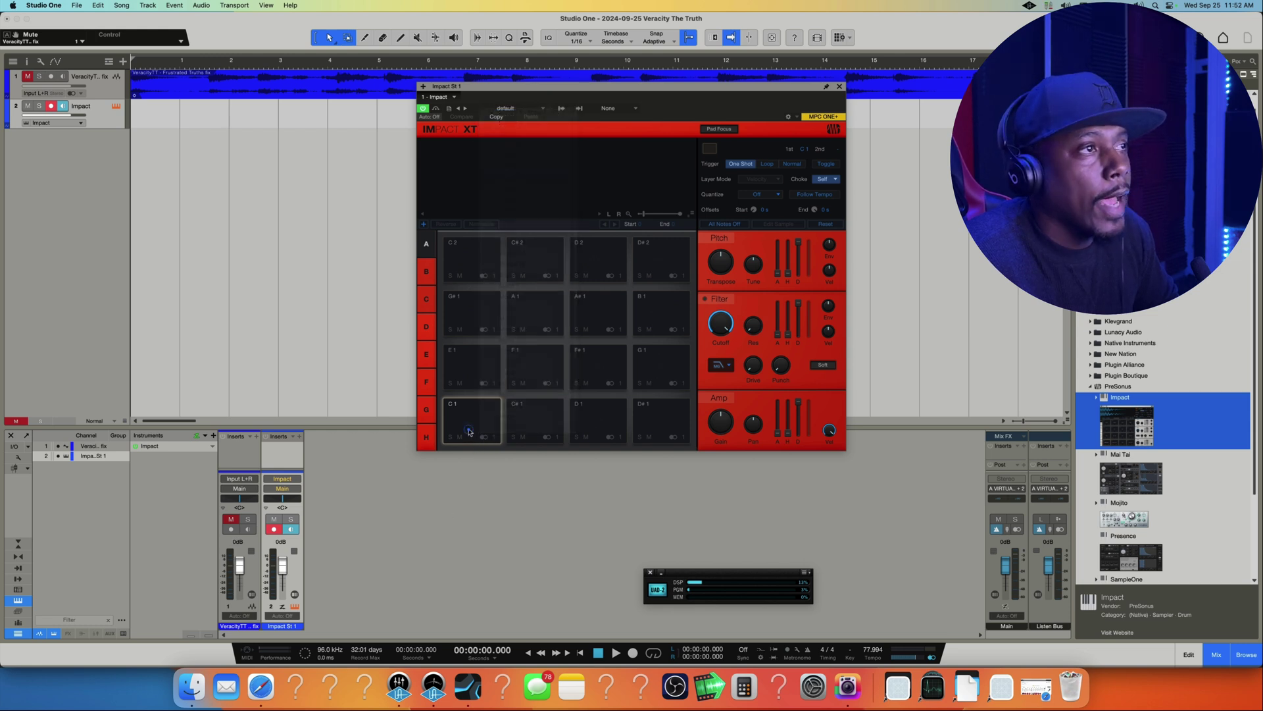
click(392, 521)
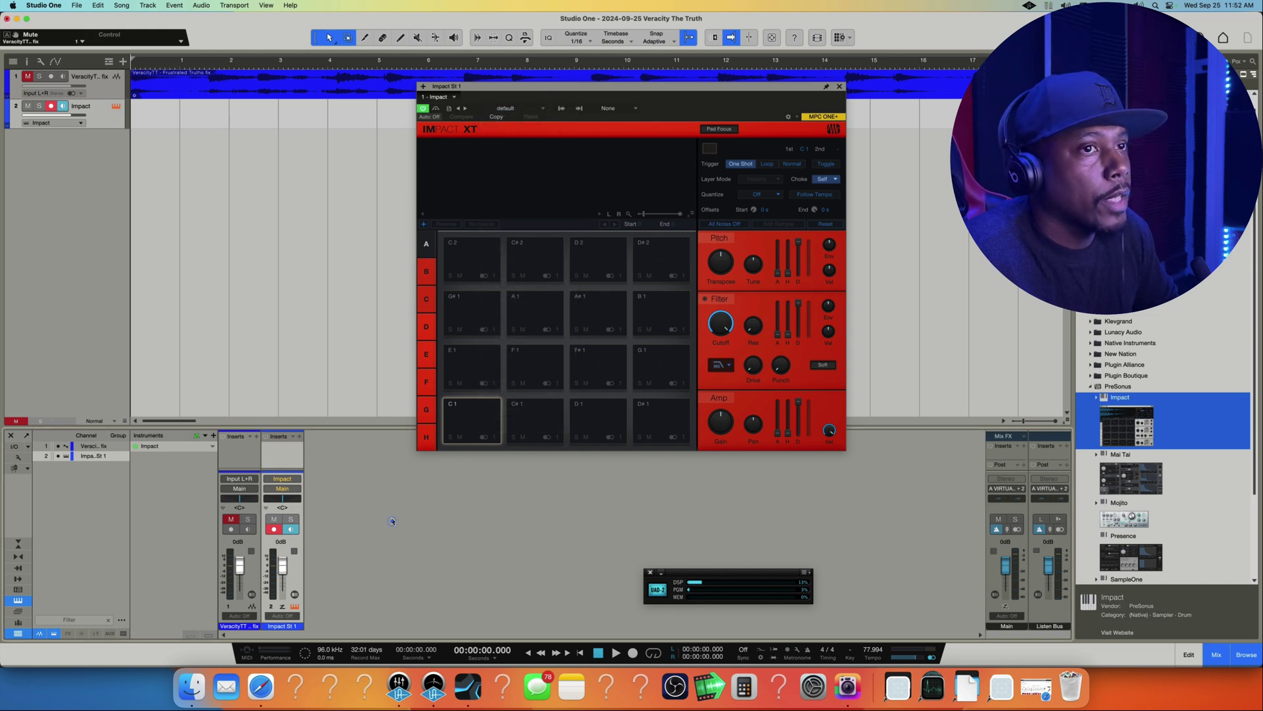
Route Impact XT pads C# 1, D 1 and D# 1 to outputs Stereo 2, Stereo 3 and Stereo 4 respectively.
click(486, 437)
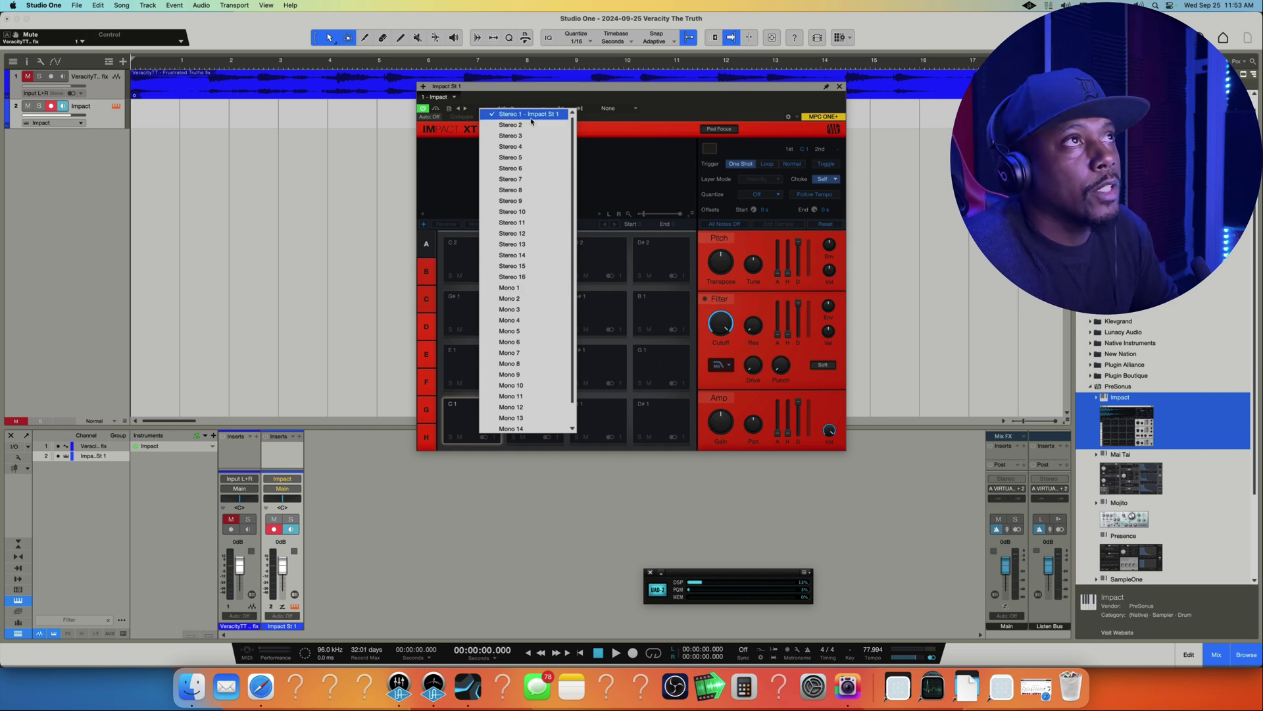
click(530, 421)
click(550, 439)
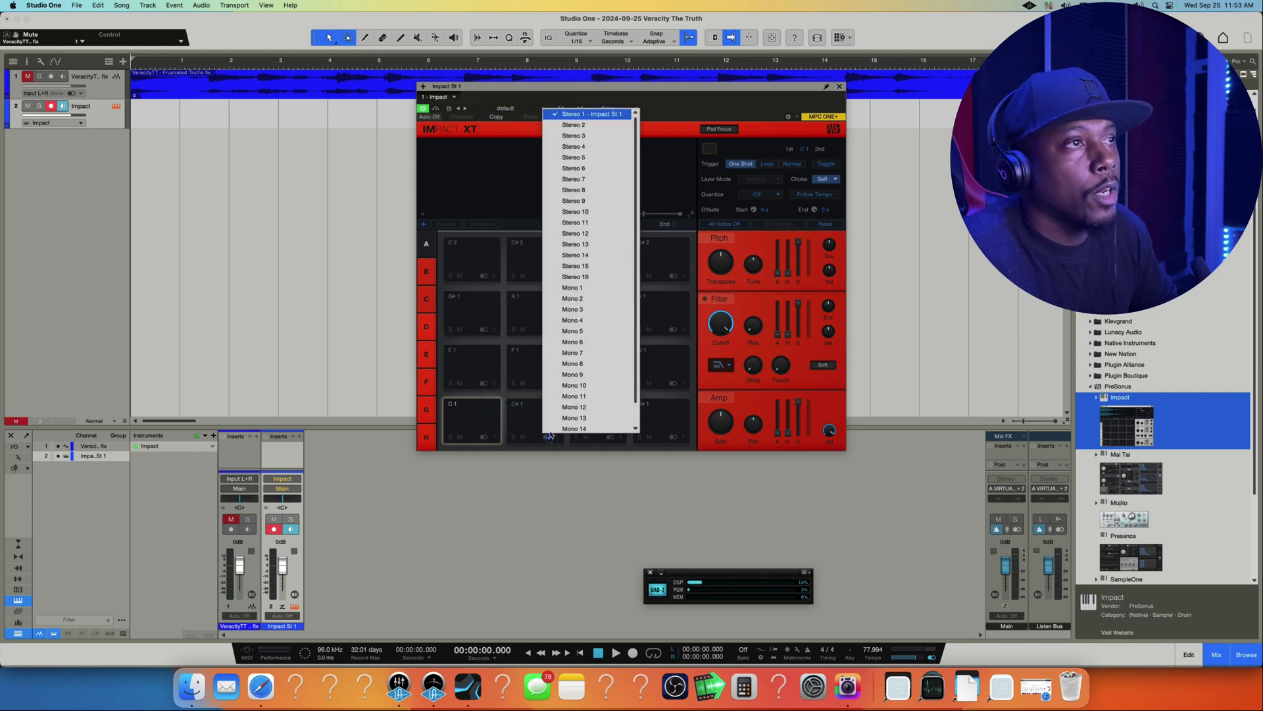
click(579, 122)
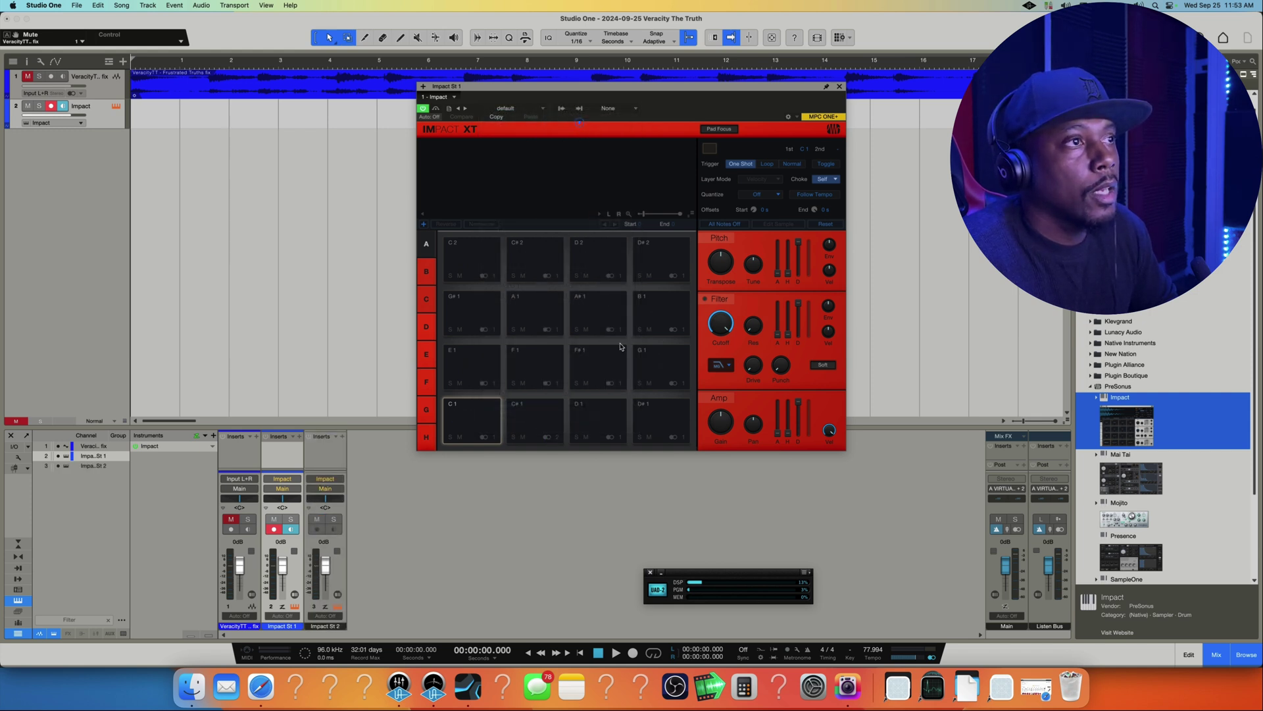
click(612, 435)
click(633, 140)
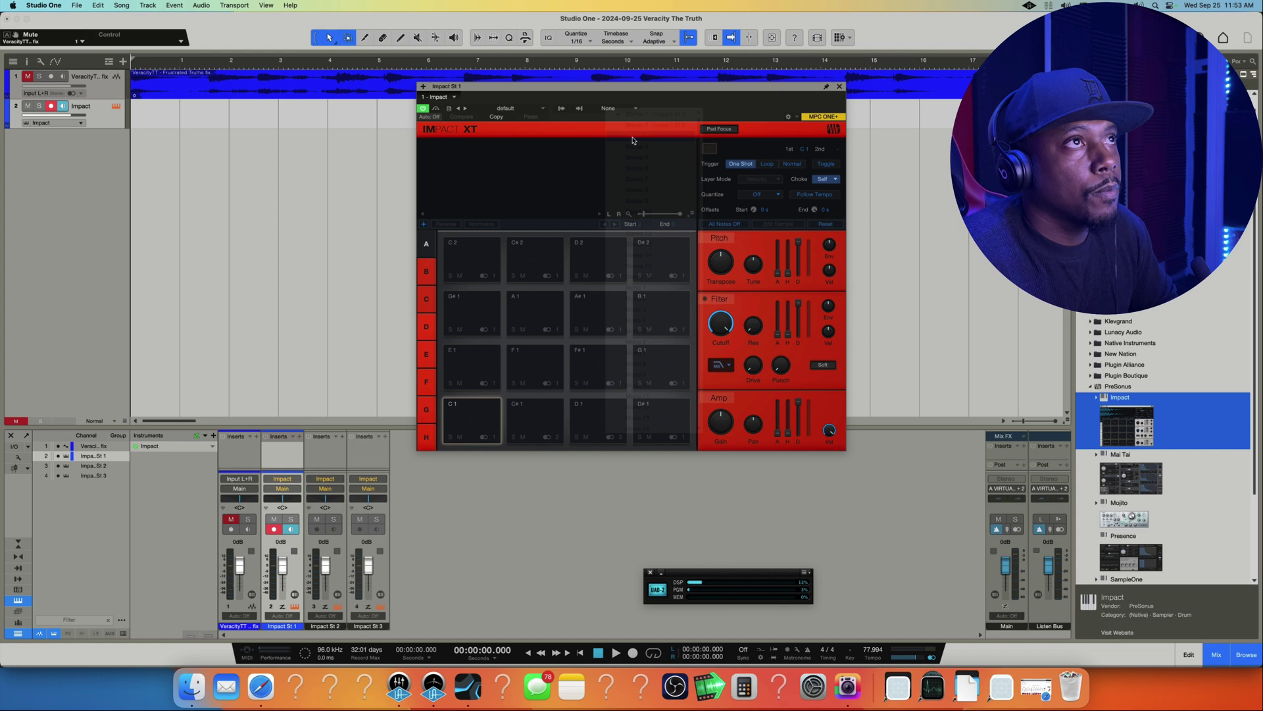
click(668, 443)
click(672, 438)
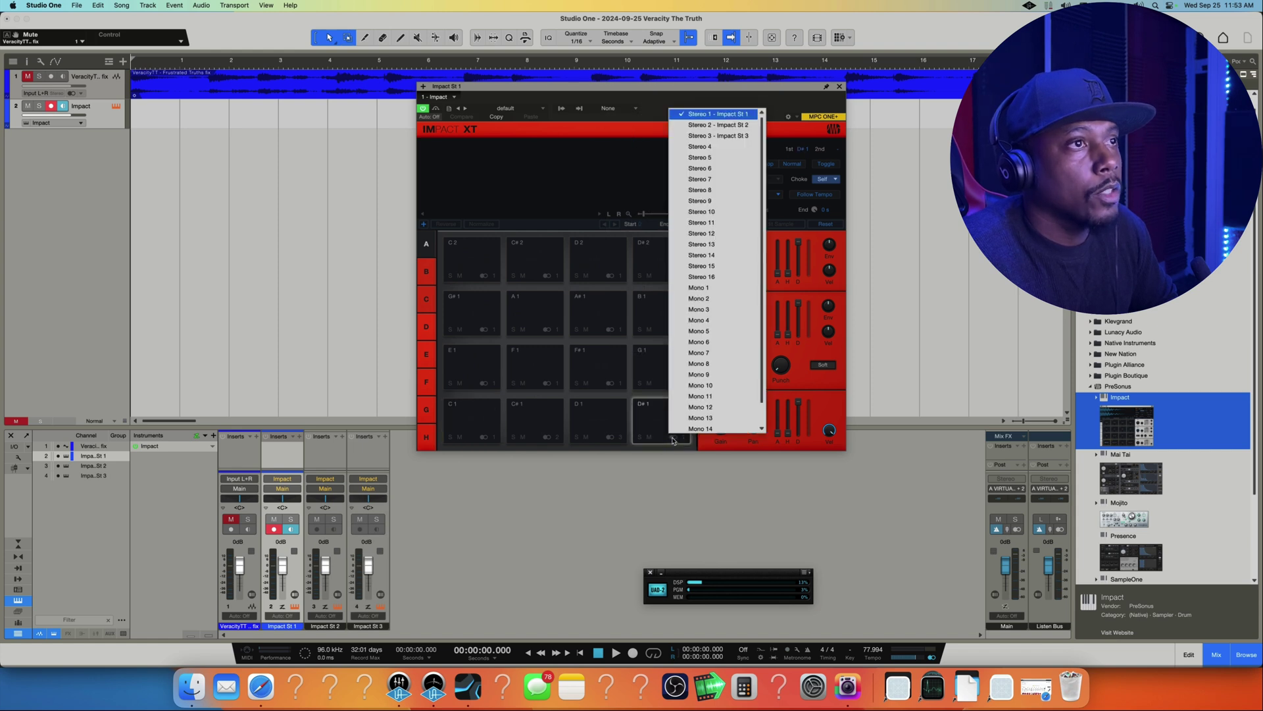
click(717, 150)
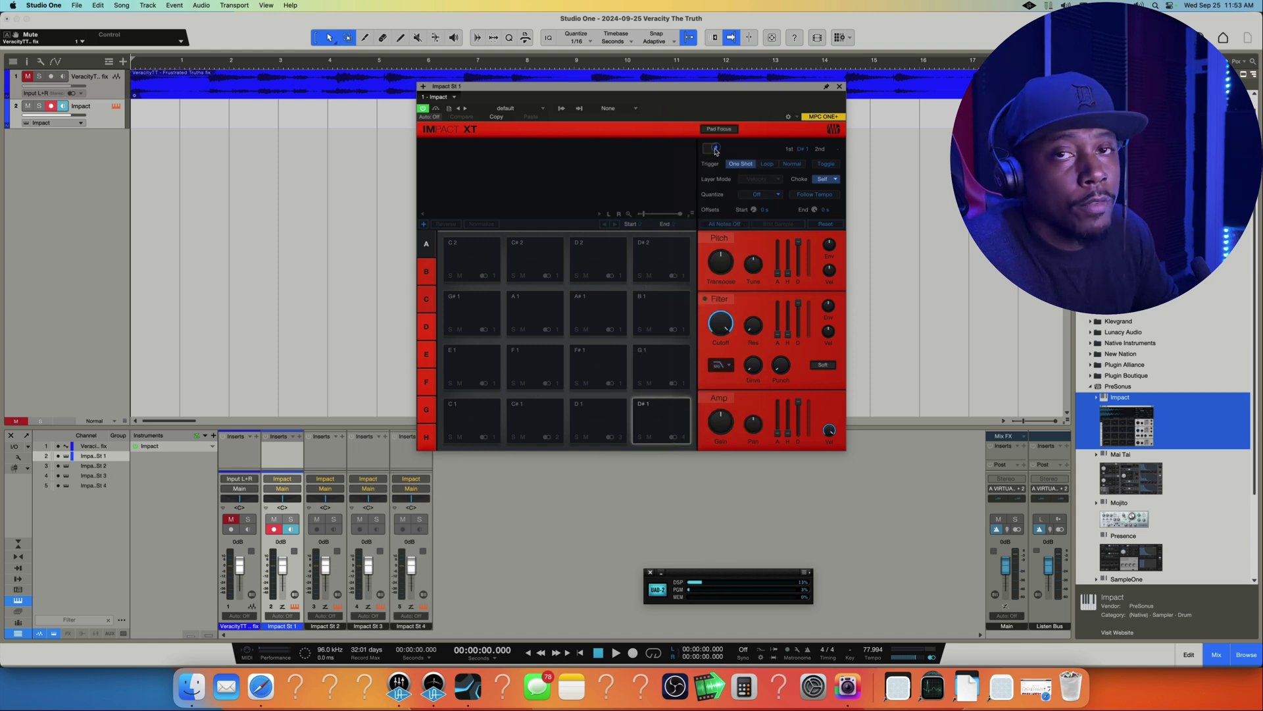
Route pads E 1, F 1, F# 1 and G 1 to outputs Stereo 5, Stereo 6, Stereo 7 and Stereo 8 respectively.
click(487, 385)
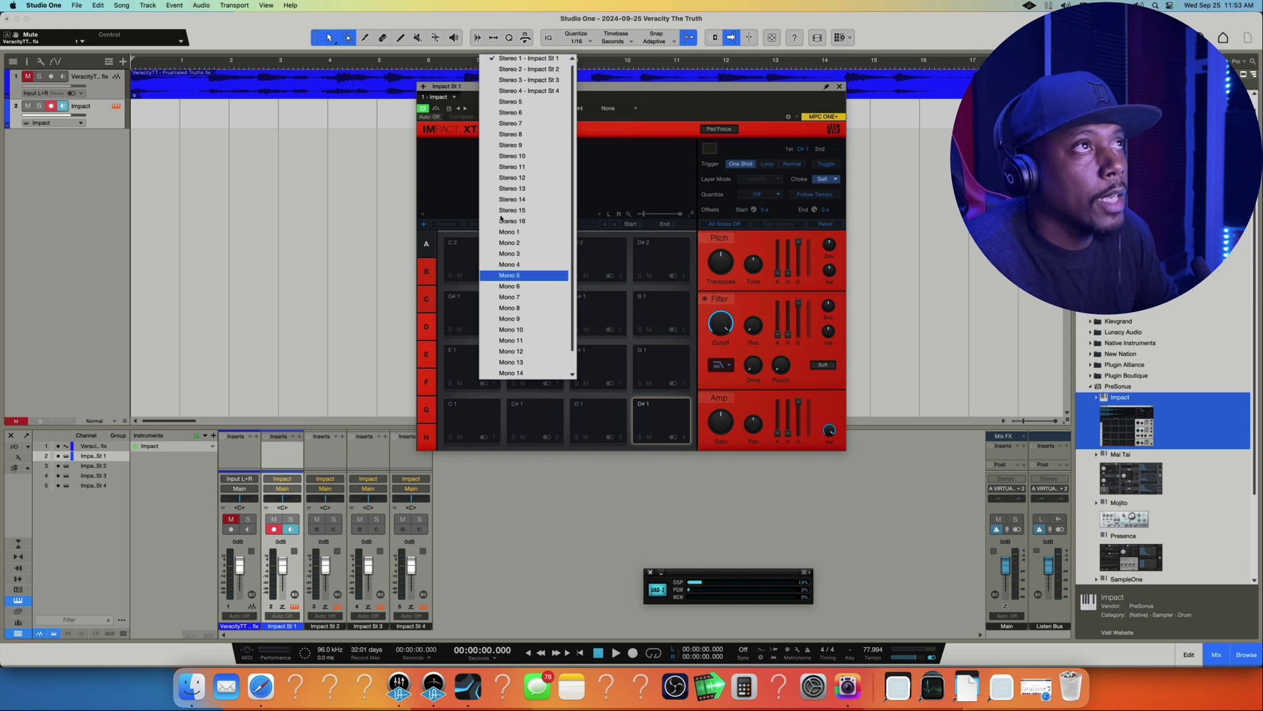
click(511, 103)
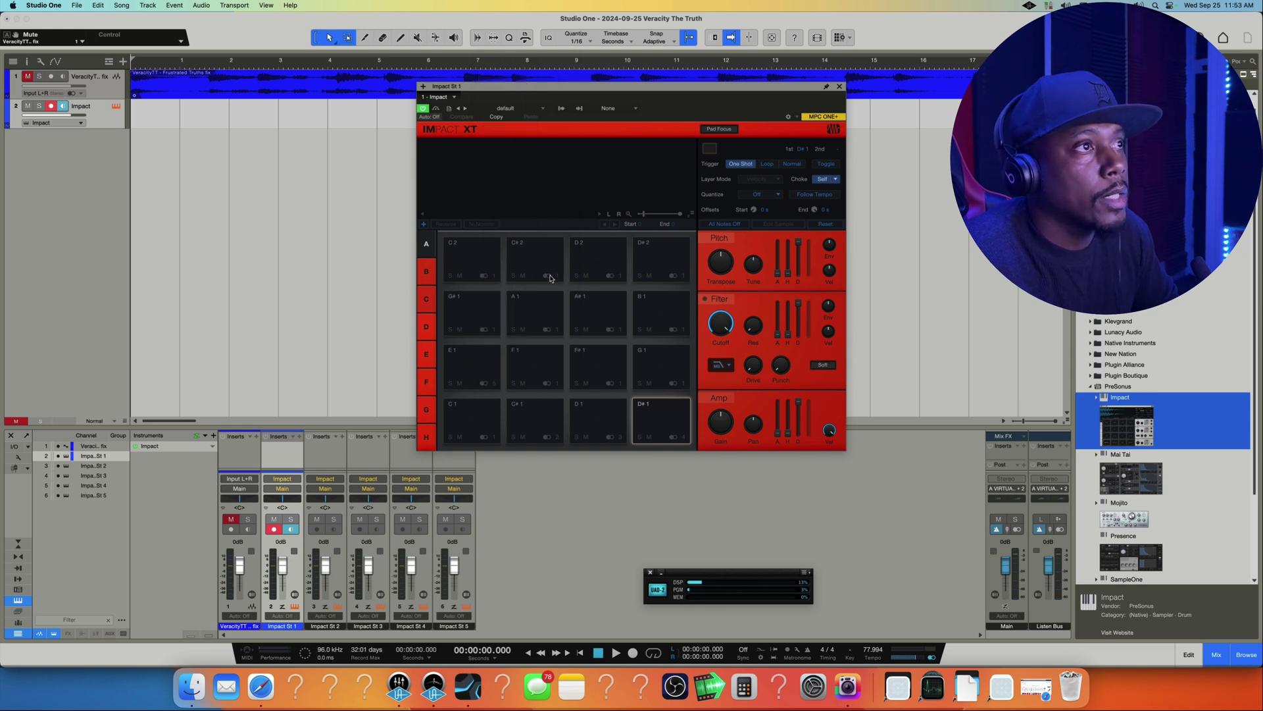
click(547, 385)
click(586, 118)
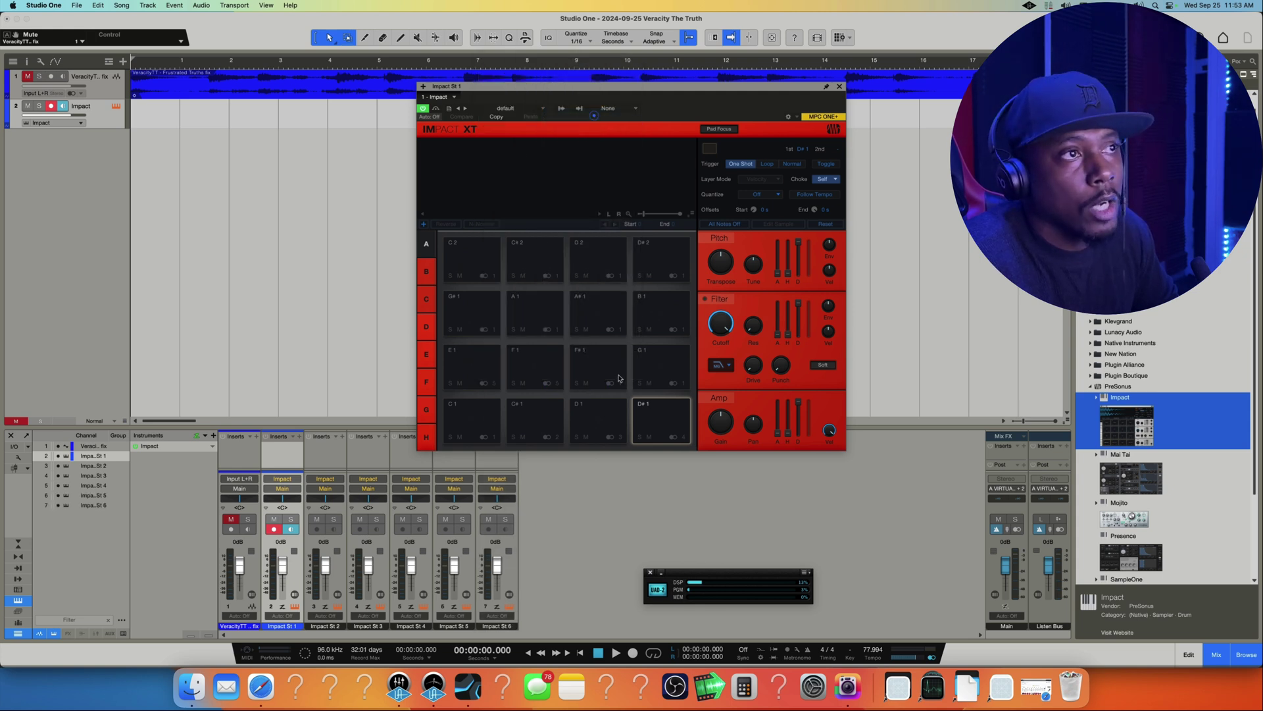
click(618, 380)
click(638, 123)
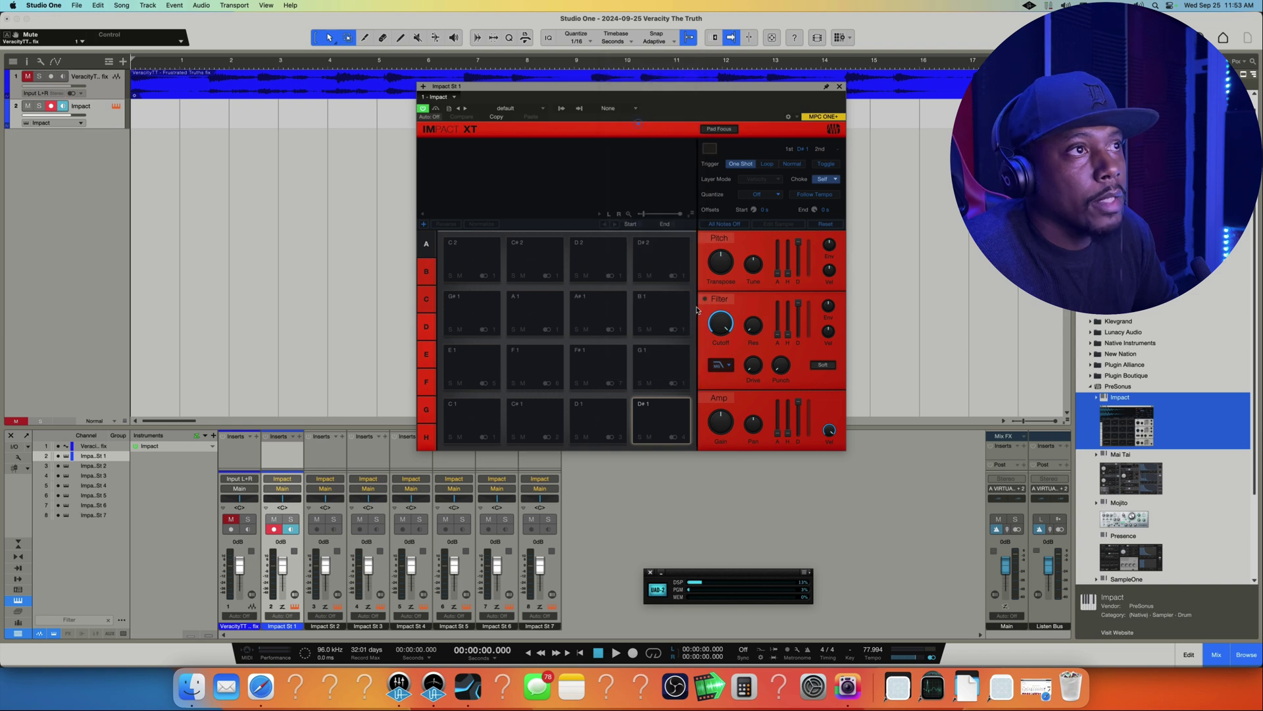
click(672, 383)
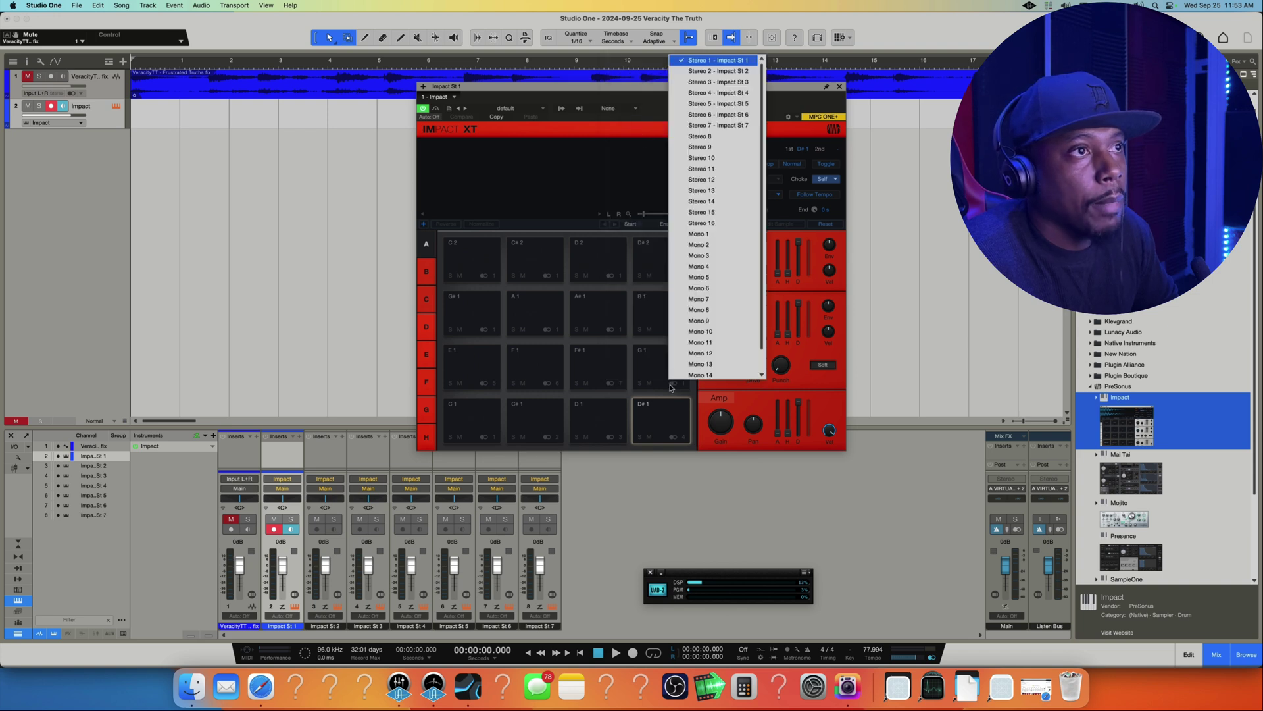
click(729, 136)
Route pads G# 1, A 1, A# 1 and B 1 to outputs Stereo 9, Stereo 10, Stereo 11 and Stereo 12 respectively.
click(487, 330)
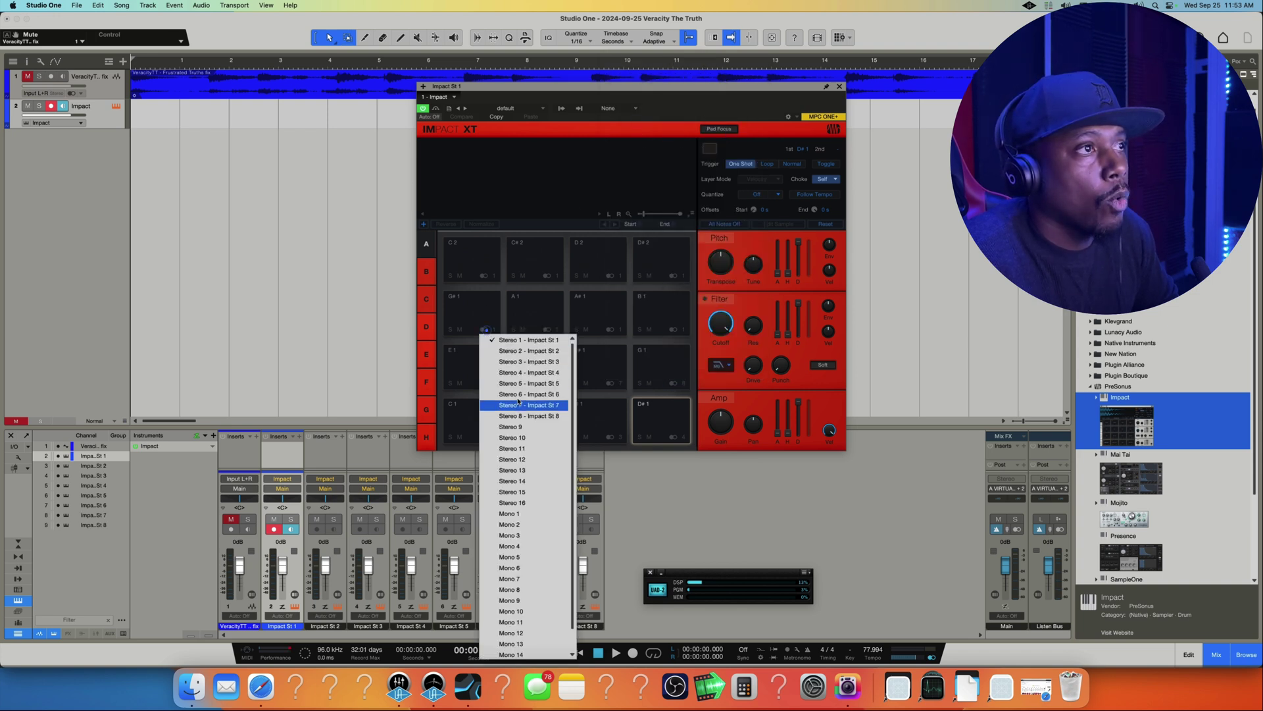
click(516, 426)
click(544, 331)
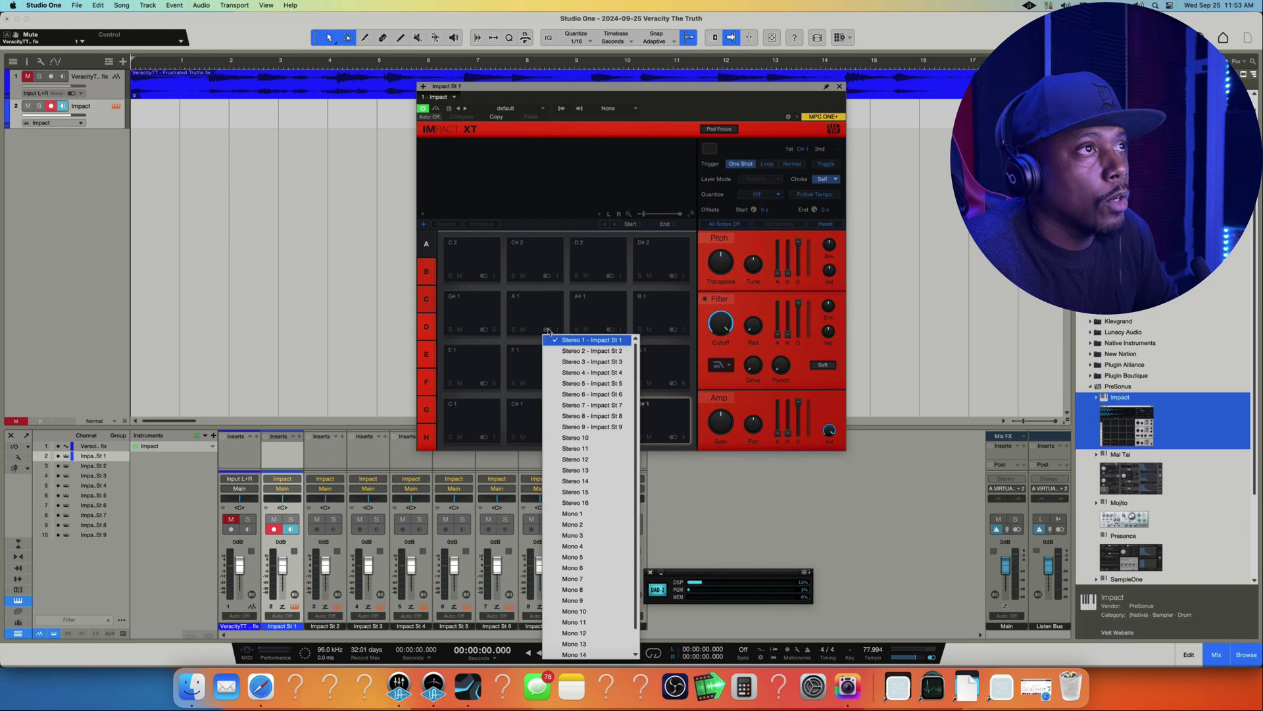
click(601, 352)
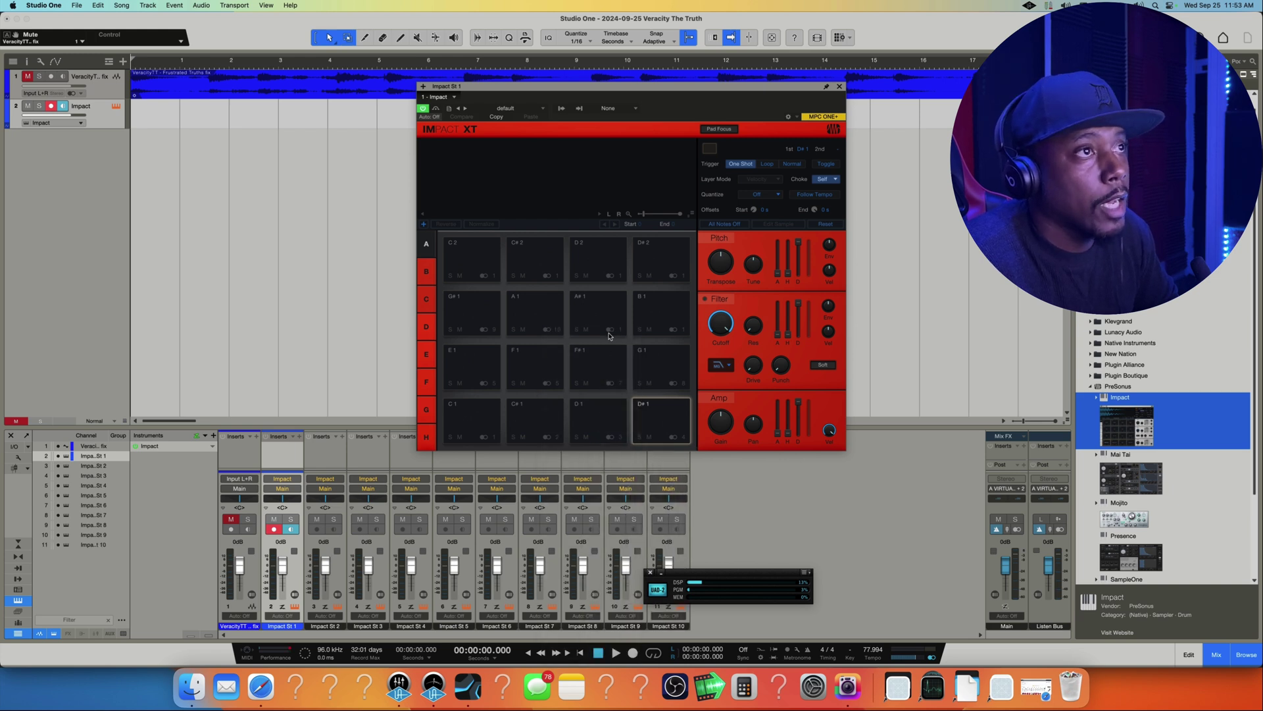
click(609, 329)
click(646, 448)
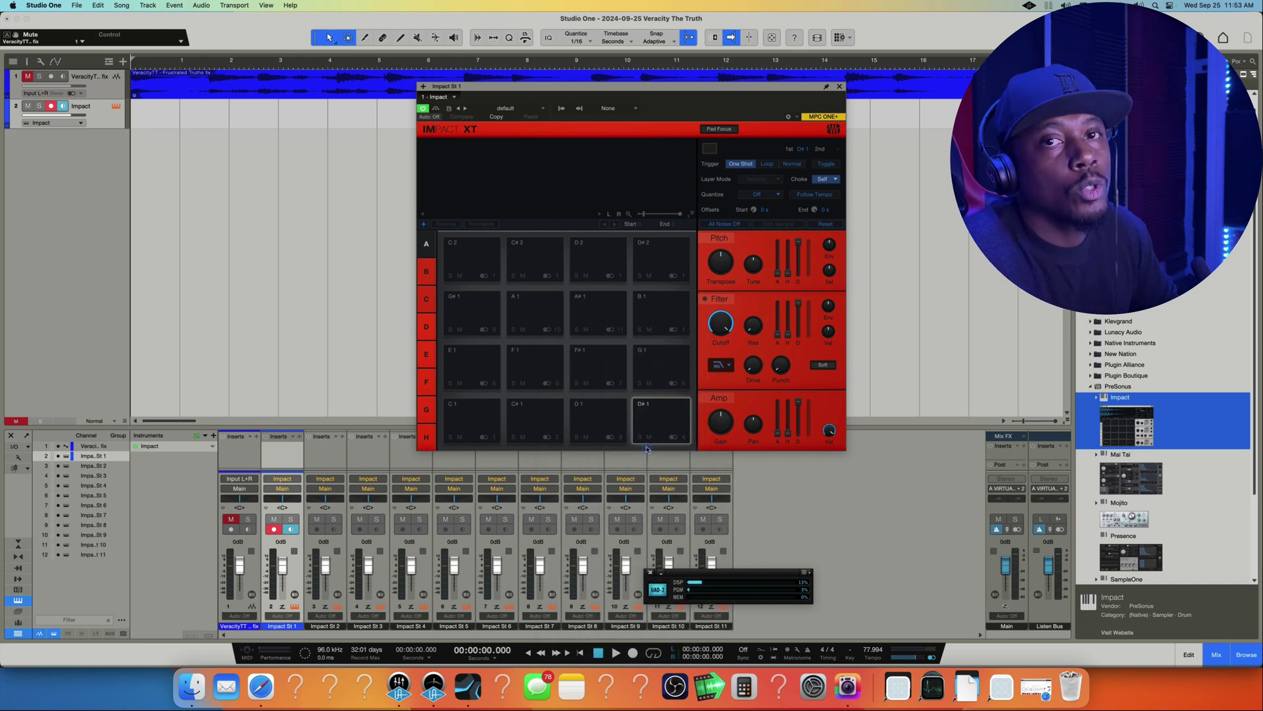
click(676, 329)
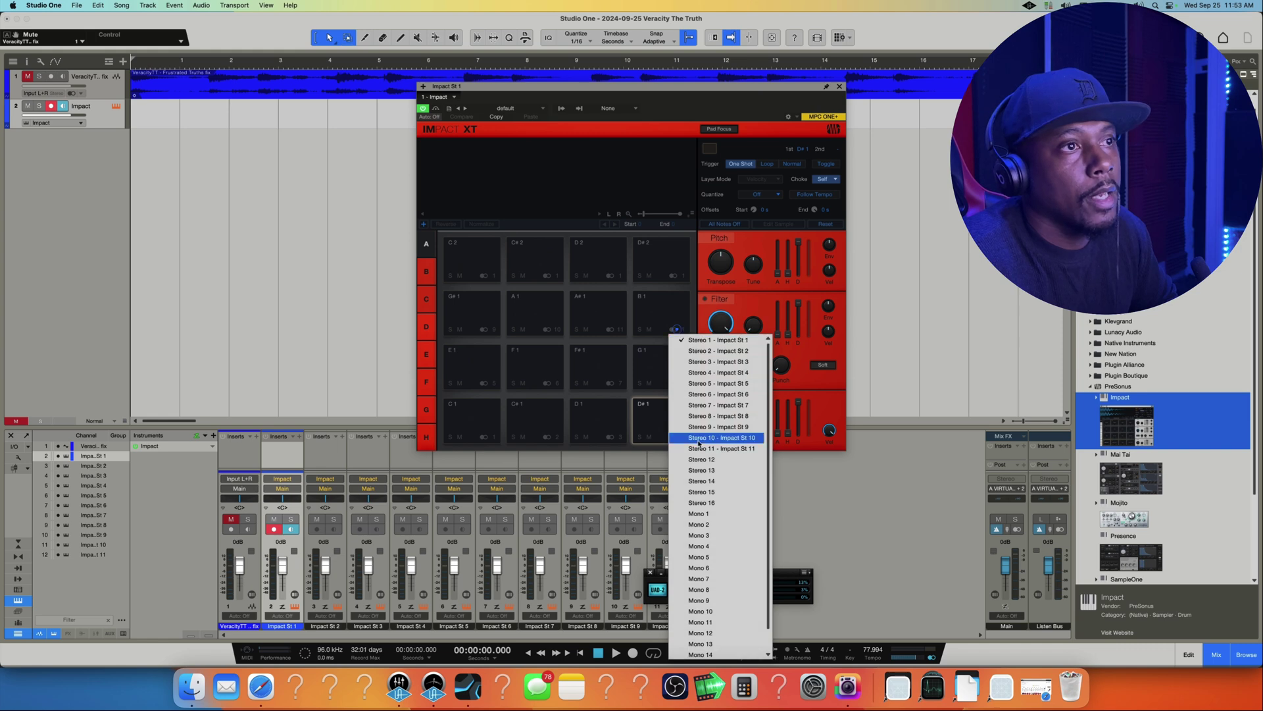
click(702, 459)
Route pads C 2, C# 2, D 2 and D# 2 to outputs Stereo 13, Stereo 14, Stereo 15 and Stereo 16 respectively.
click(485, 275)
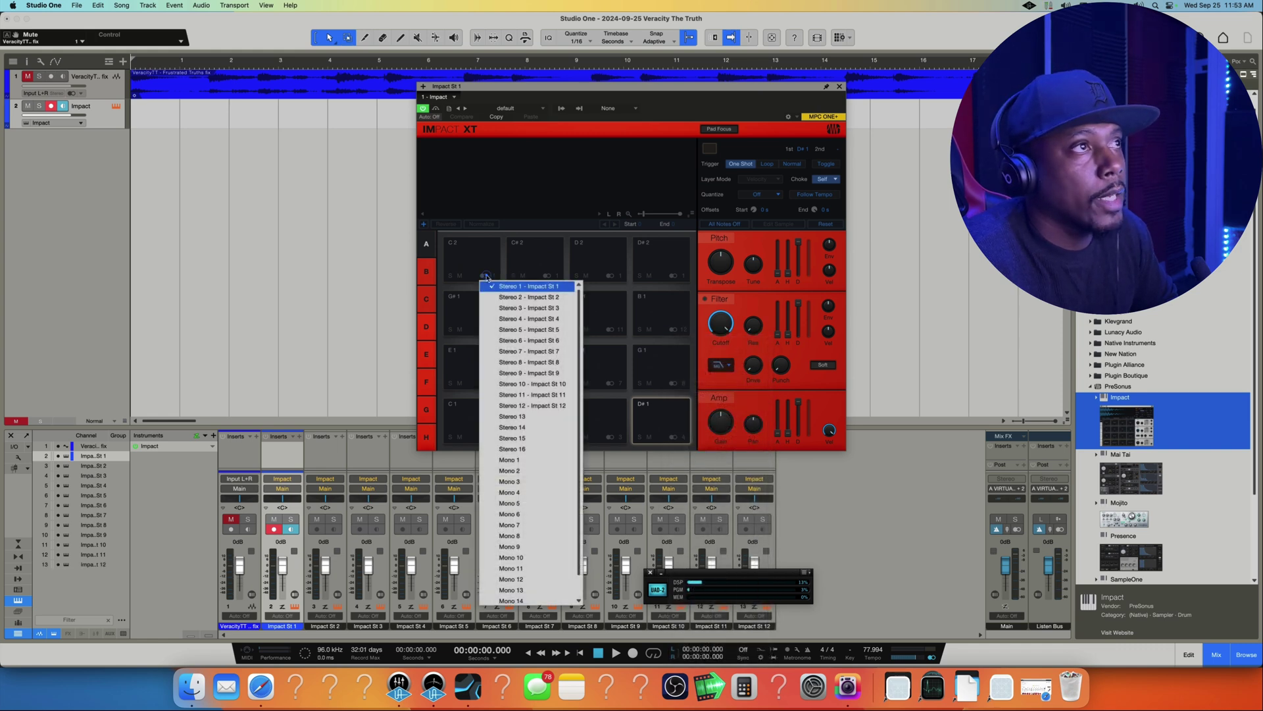
click(529, 416)
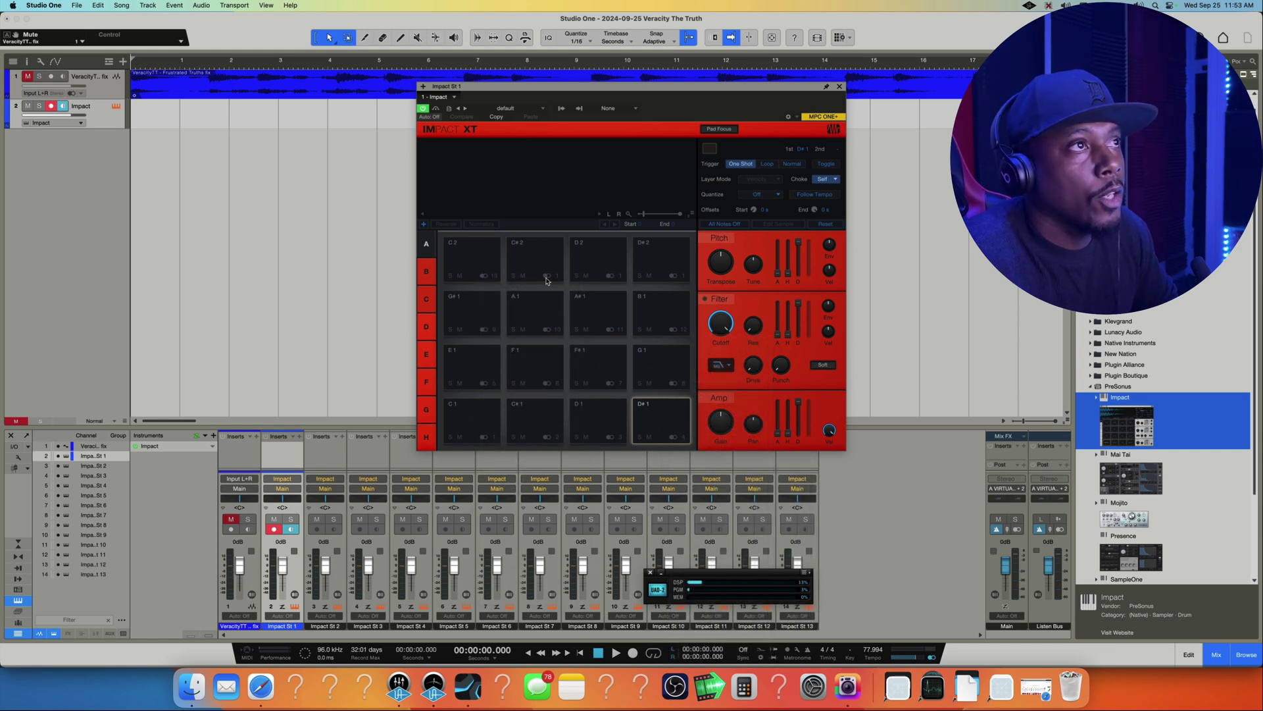
click(547, 276)
click(575, 427)
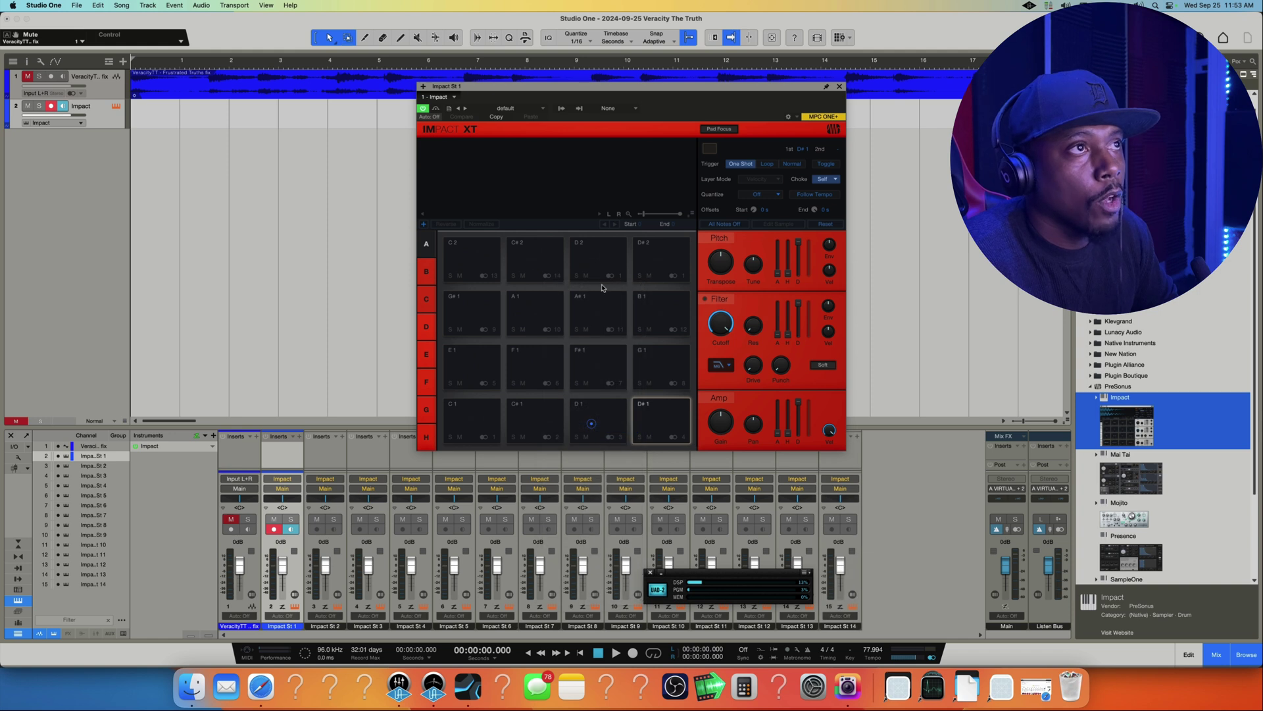
click(611, 275)
click(638, 438)
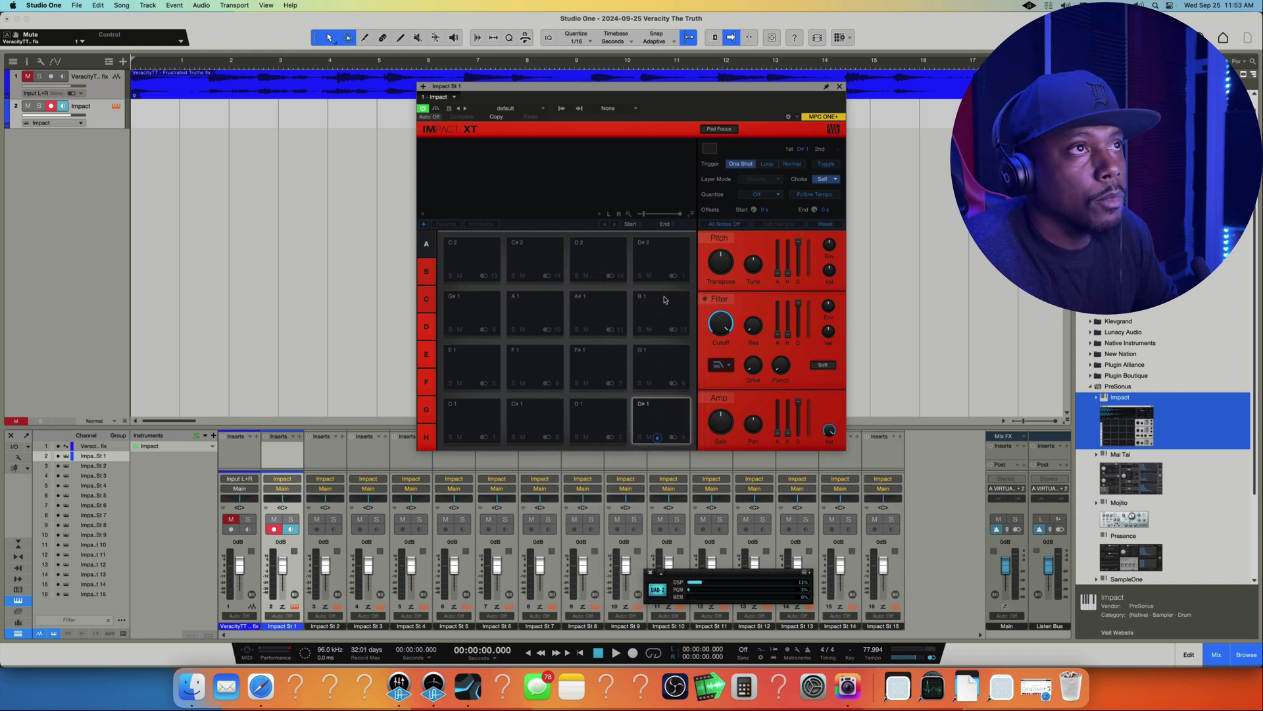
click(673, 275)
click(717, 448)
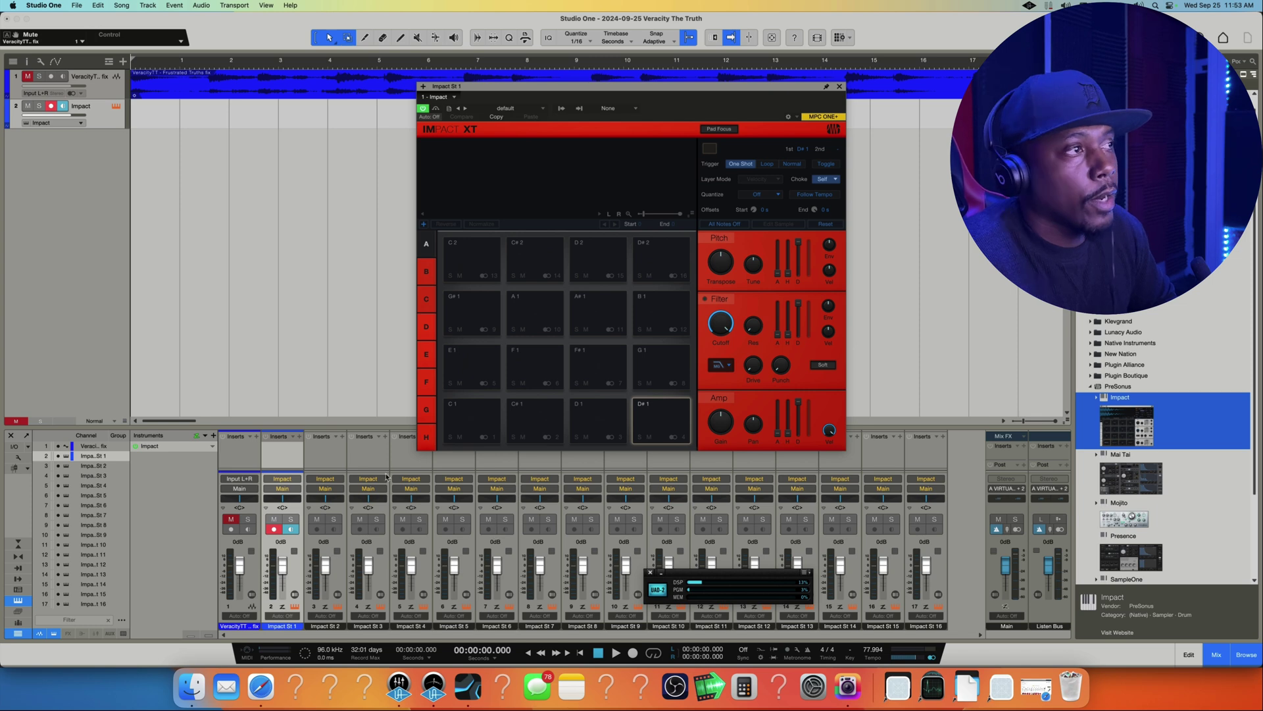
Disarm recording on the Impact St 1 channel, then switch to Finder and move the Boss Up 2 DrumKit window aside.
click(274, 529)
click(192, 686)
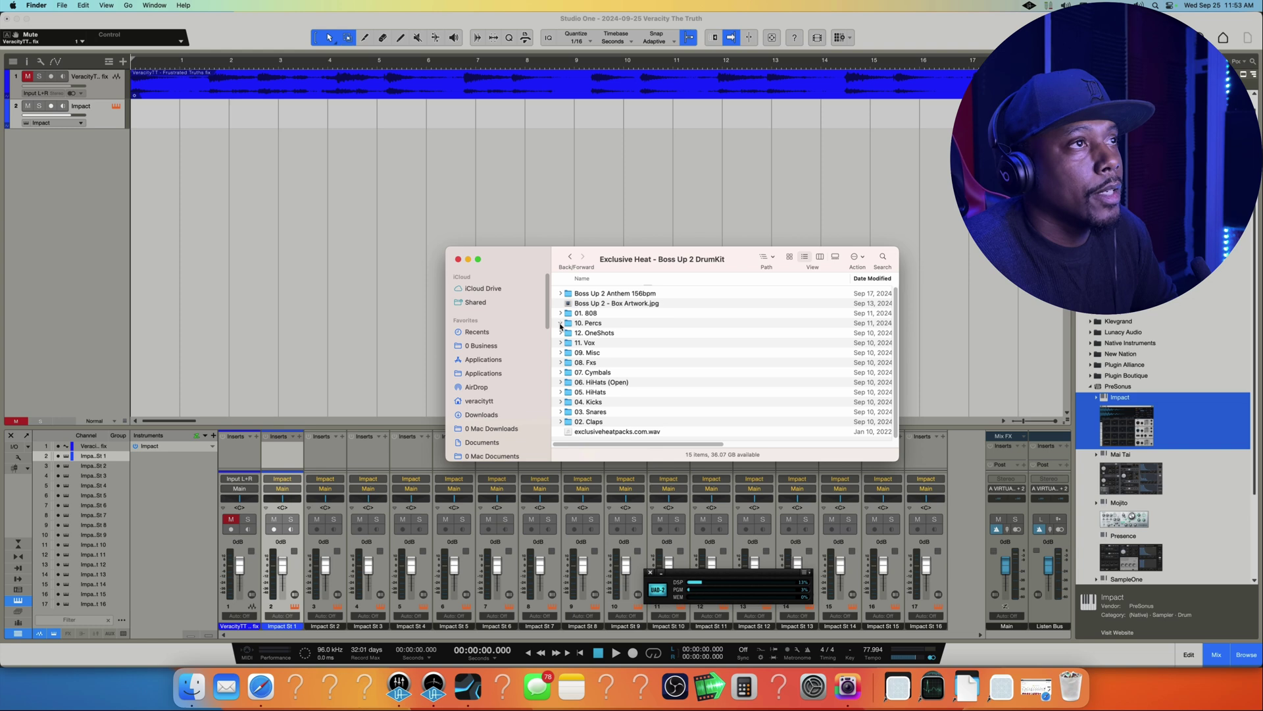
click(560, 323)
click(560, 323)
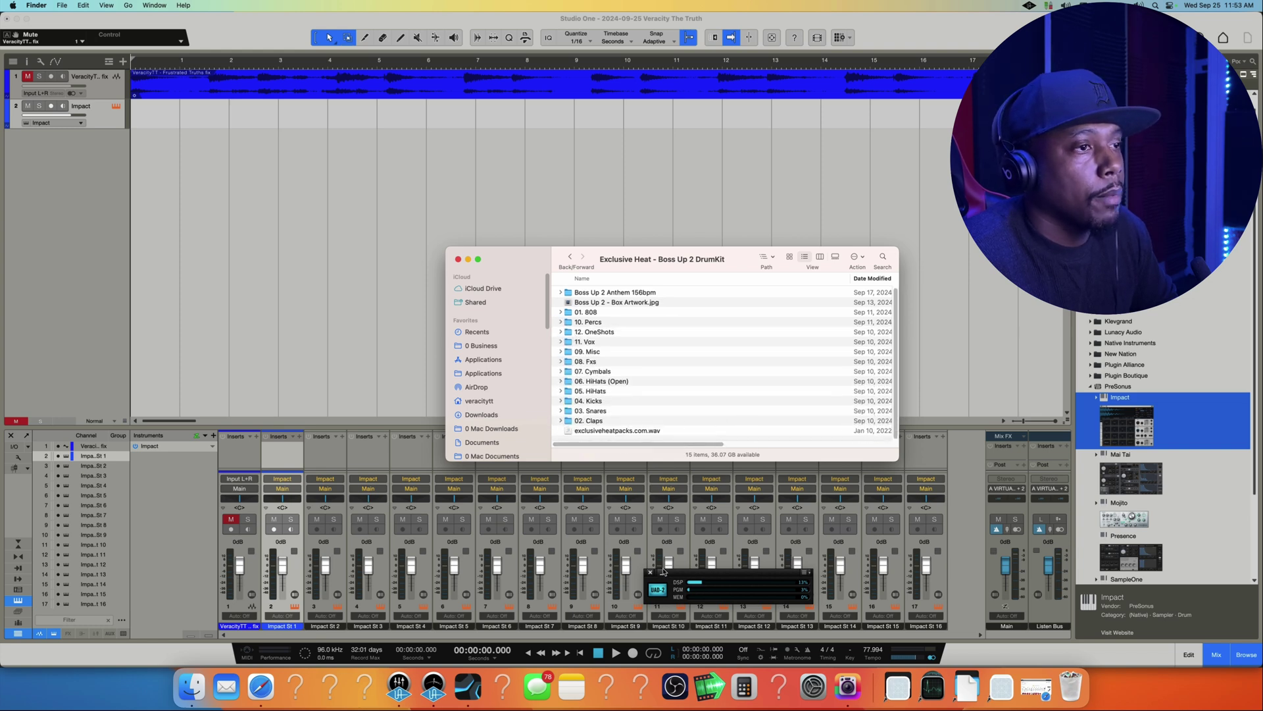
drag(610, 272, 930, 373)
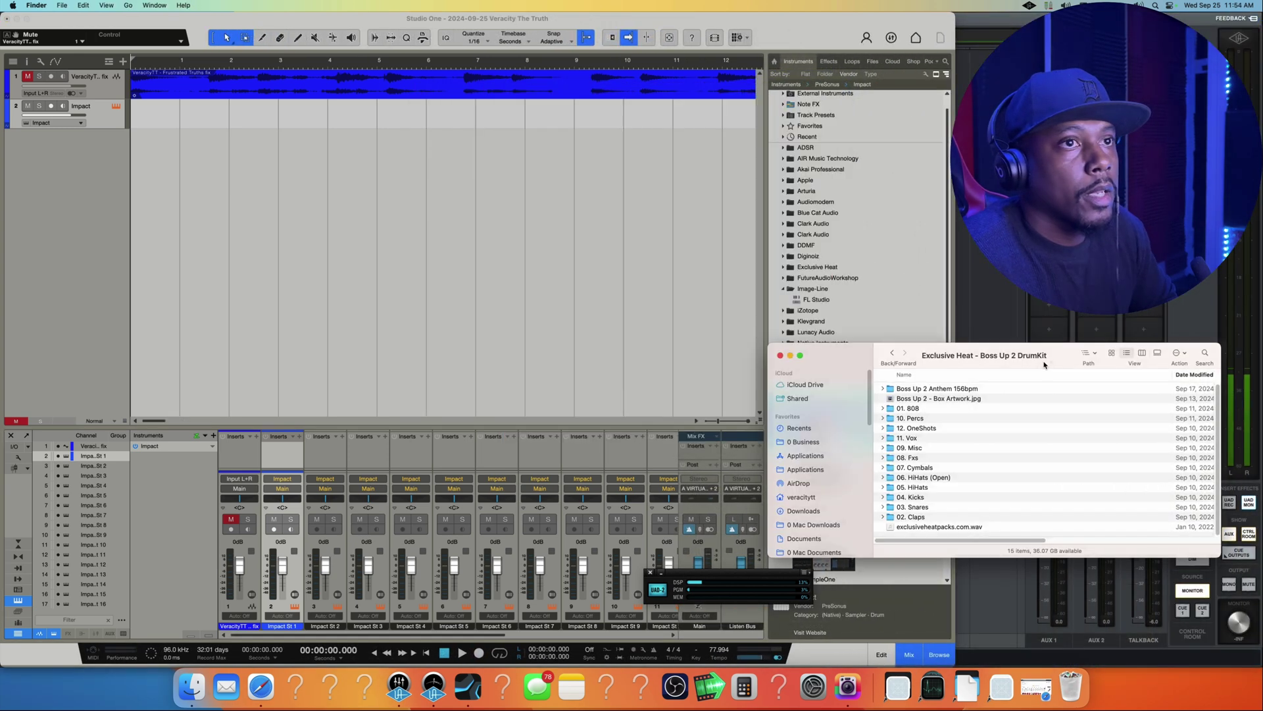
Move the Boss Up 2 DrumKit Finder window off the Studio One browser, narrow it, and switch back to Studio One's Impact XT window.
drag(1015, 358, 1042, 330)
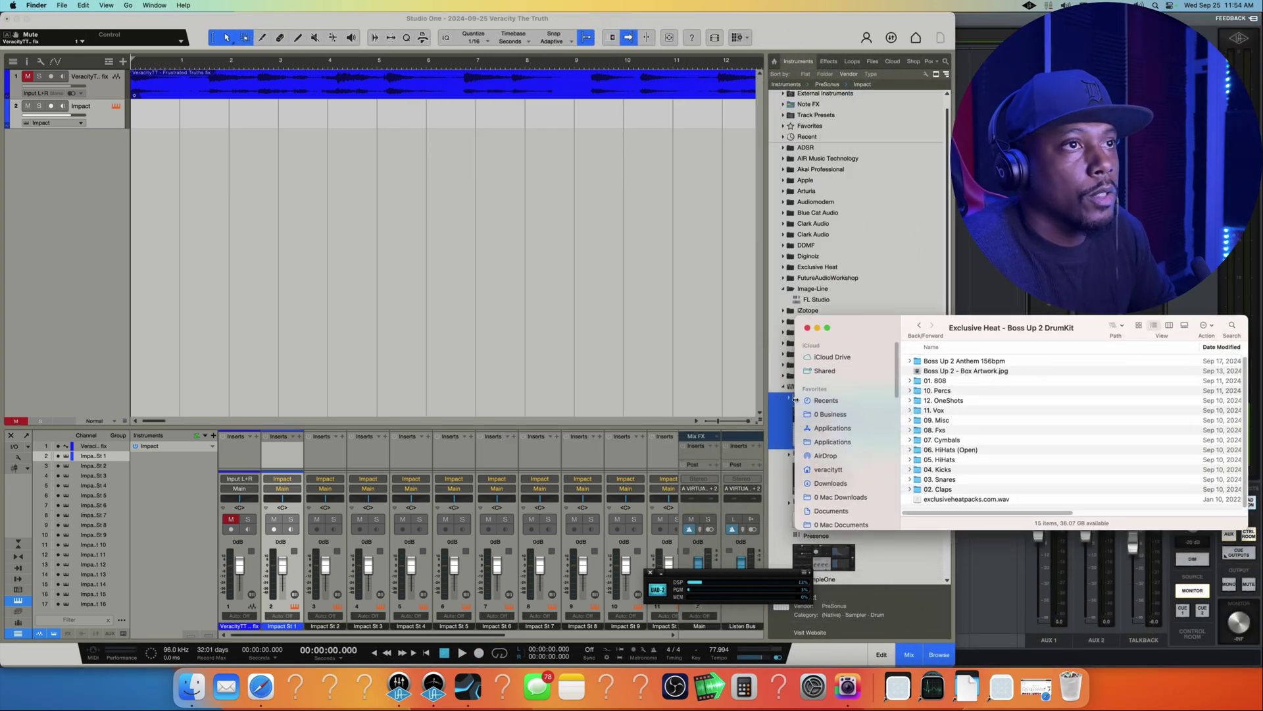
drag(795, 400, 969, 399)
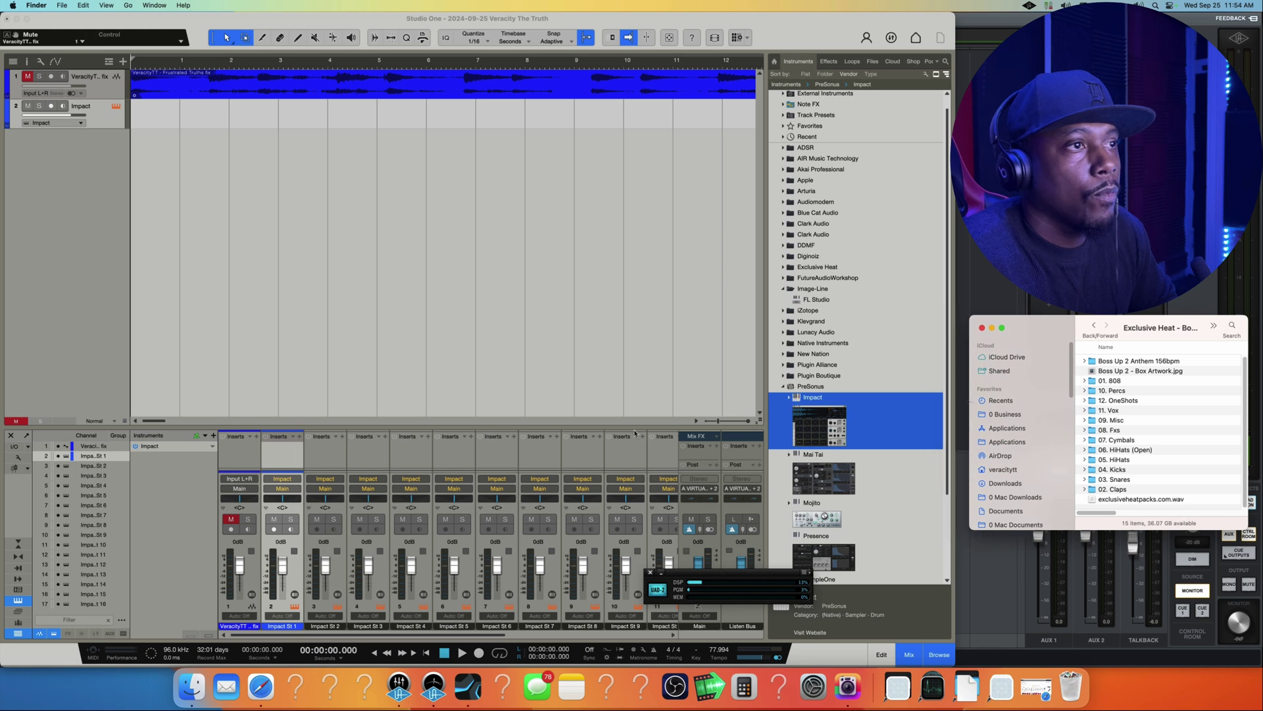
click(765, 472)
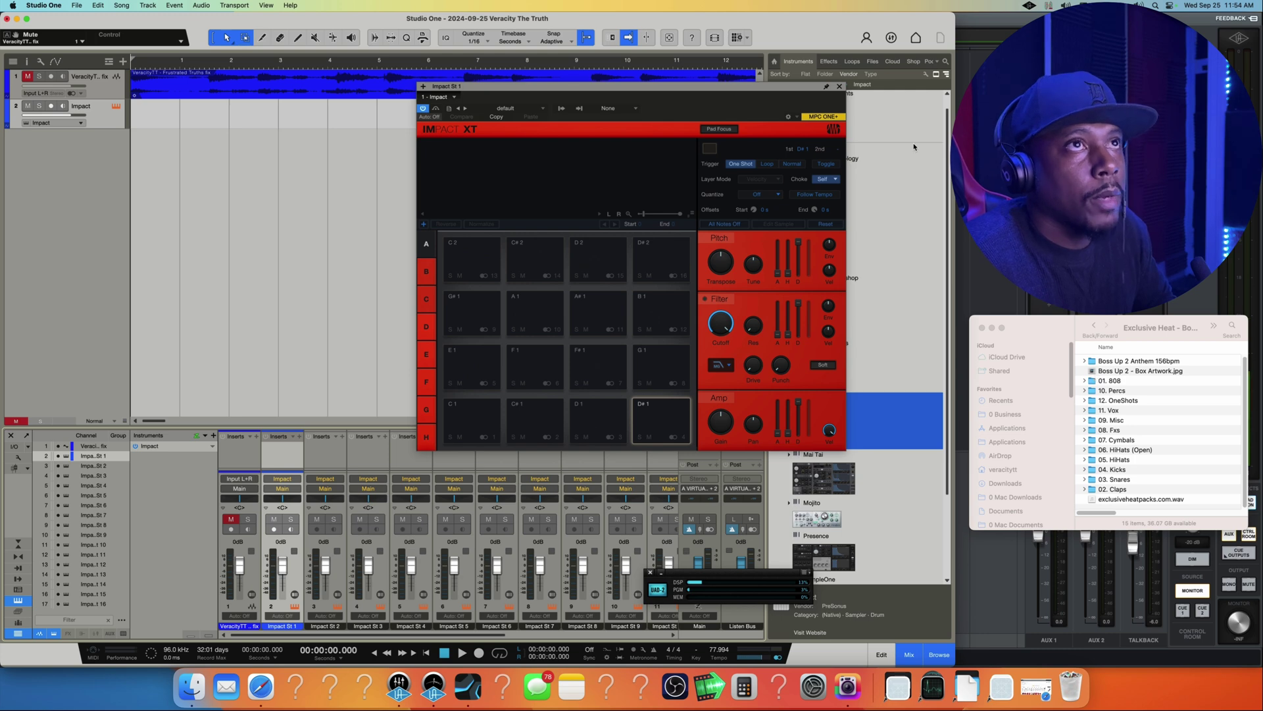
Show the file browser, move the Impact XT window clear of it, and expand Exclusive Heat - Boss Up 2 DrumKit under Downloads.
click(872, 62)
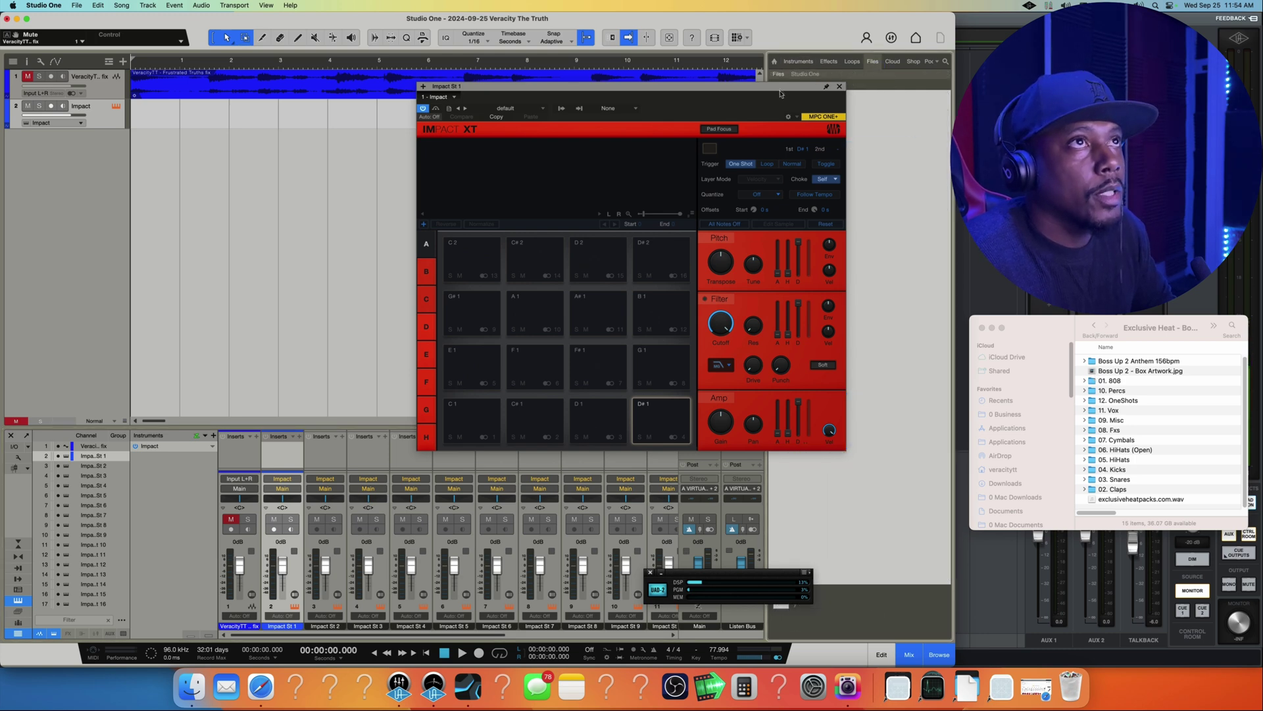
drag(815, 86, 593, 94)
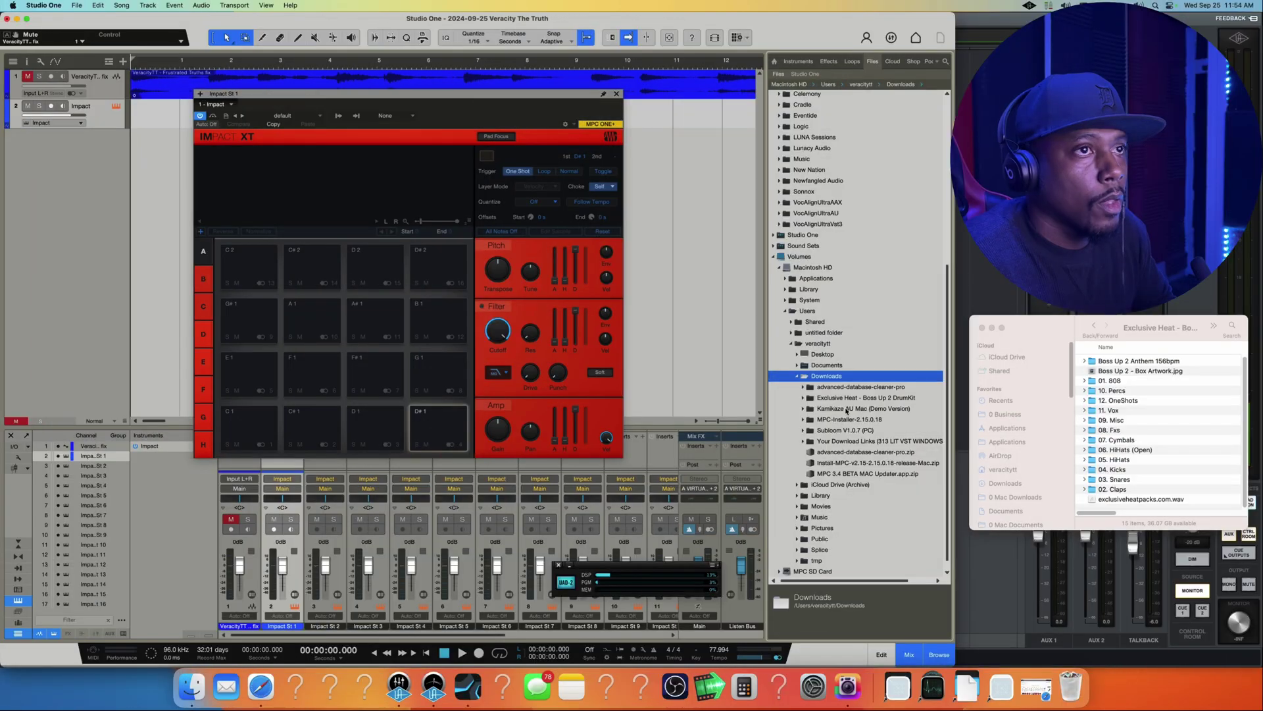
double_click(848, 398)
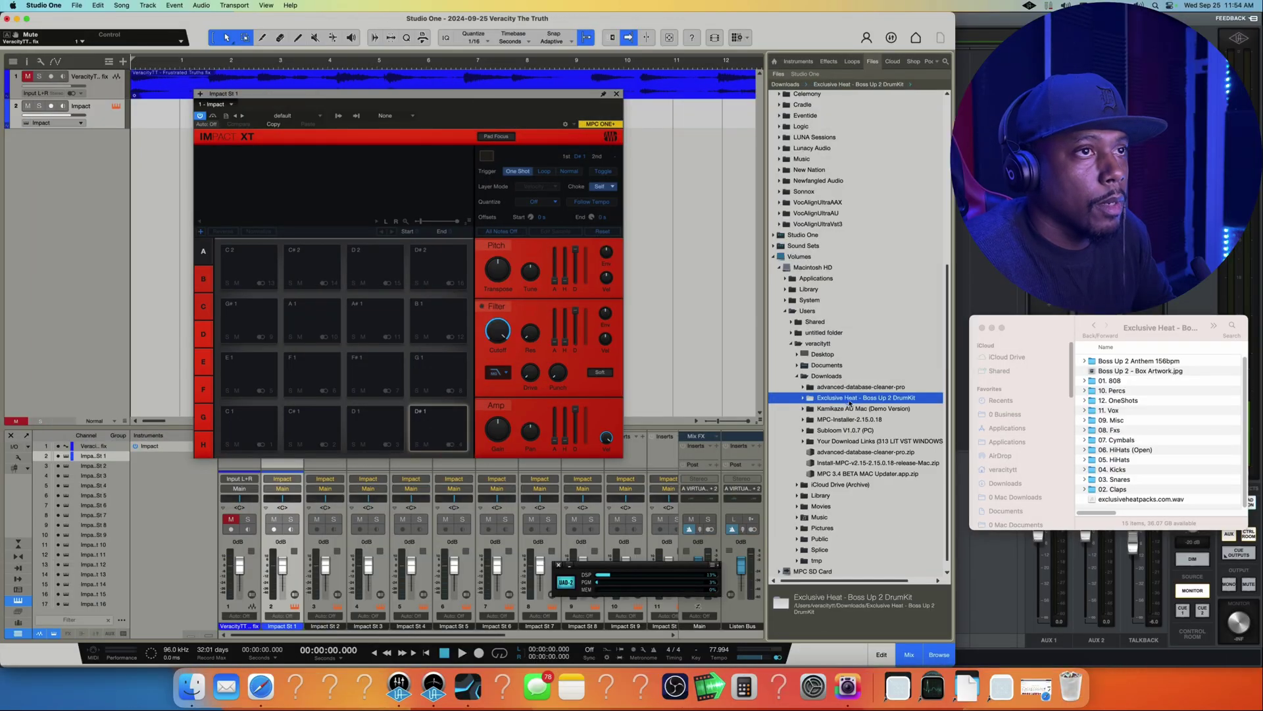
Close the Finder window and widen the Studio One window to the full width of the screen.
click(982, 327)
drag(956, 335, 1260, 338)
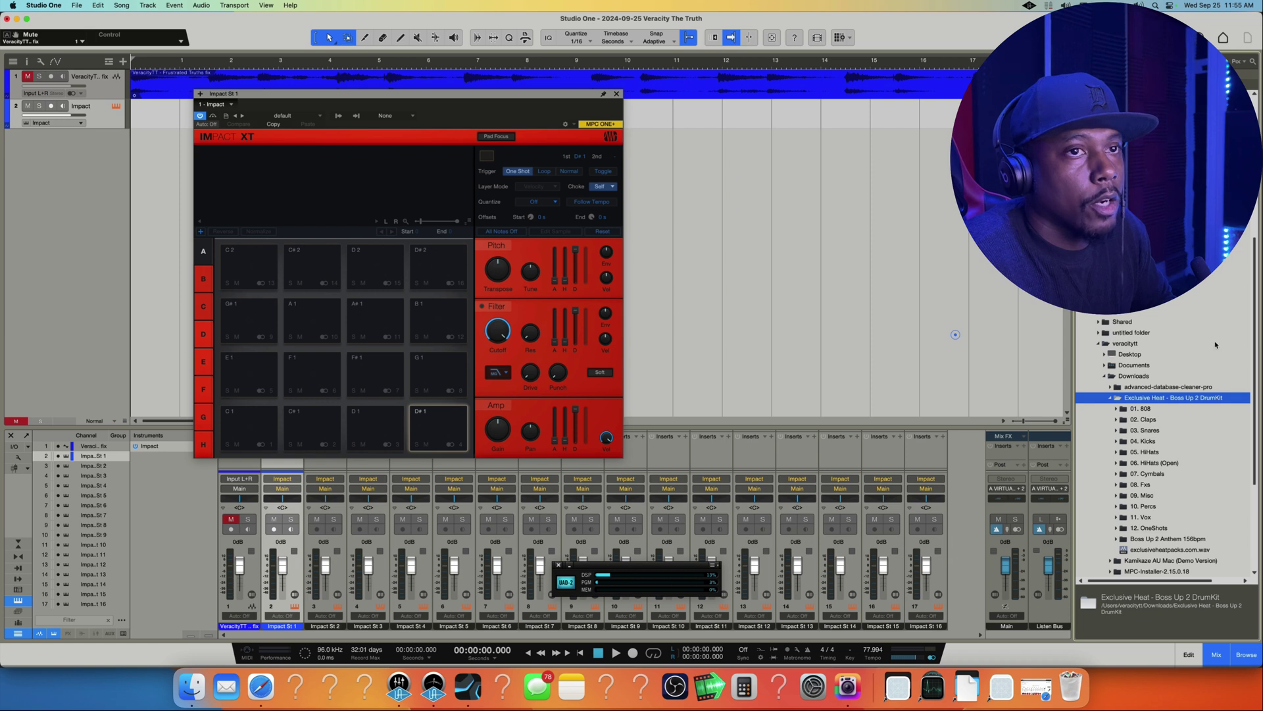
Audition several samples in the 02. Claps folder and load CLP_07_BOSSUP2.wav onto pad C# 1.
double_click(1121, 420)
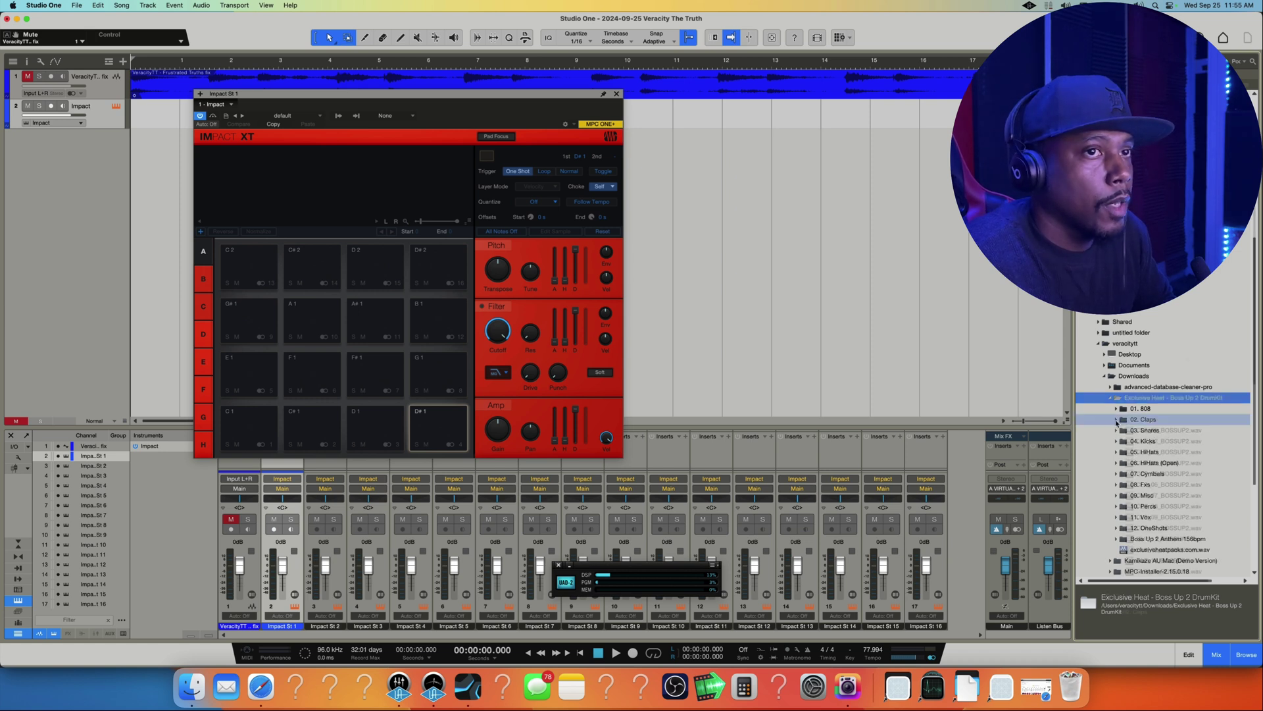
click(1166, 431)
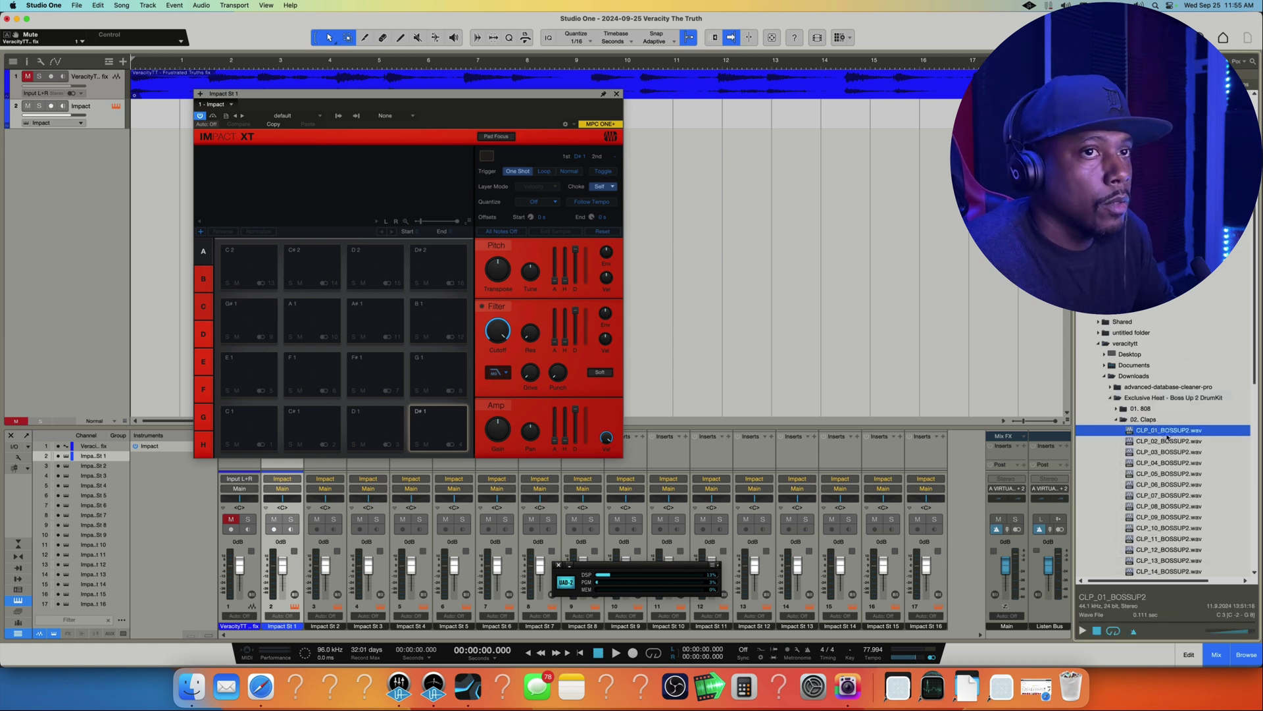
click(1083, 630)
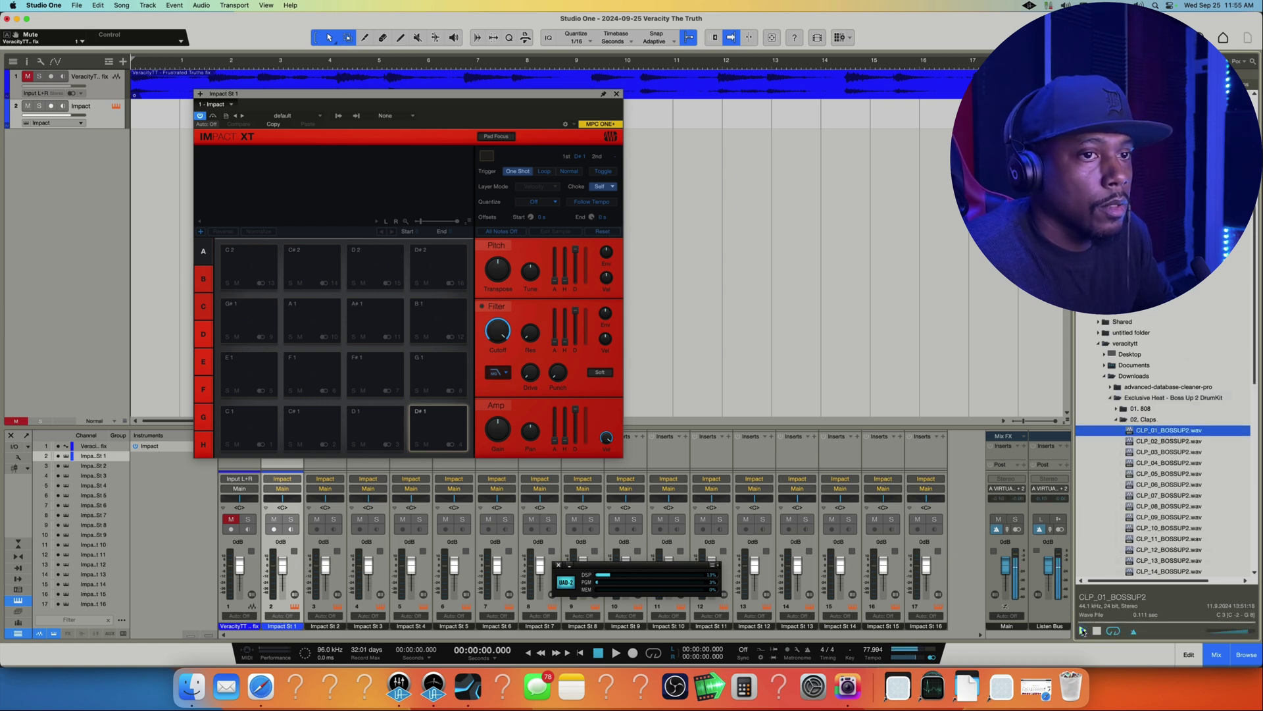
click(1150, 485)
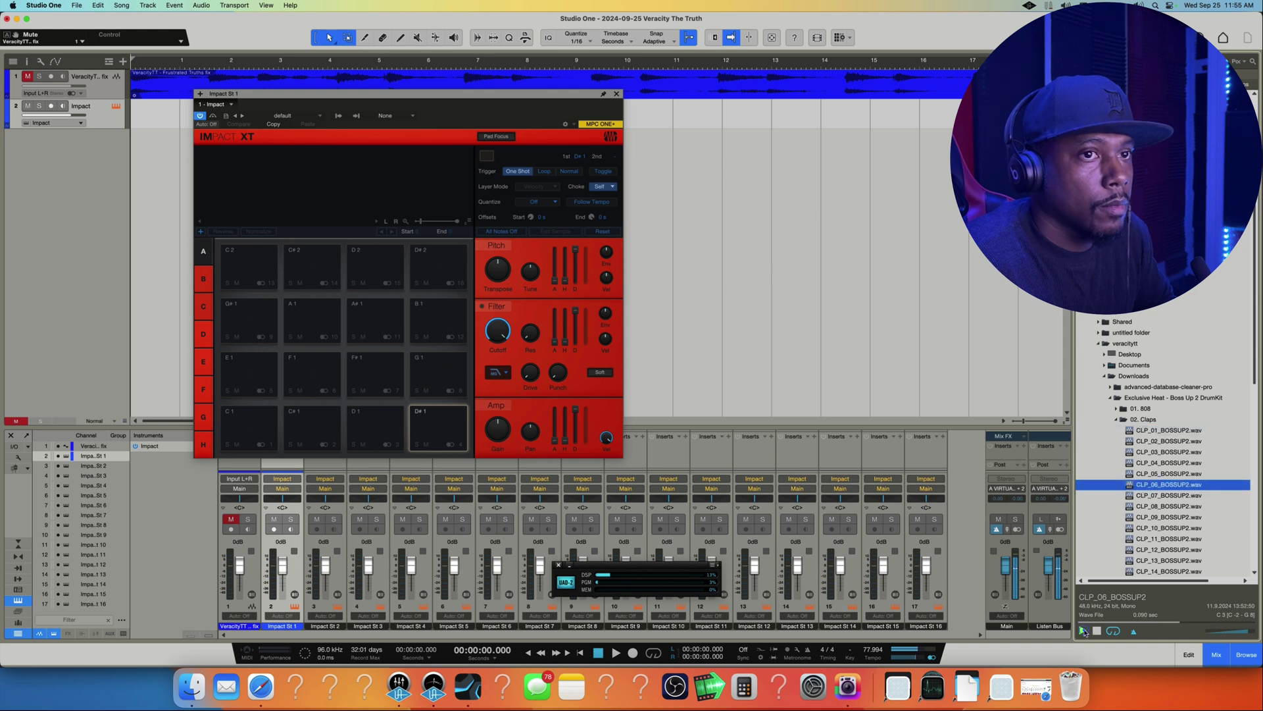
key(Down)
key(Down)
key(Down)
key(Up)
key(Up)
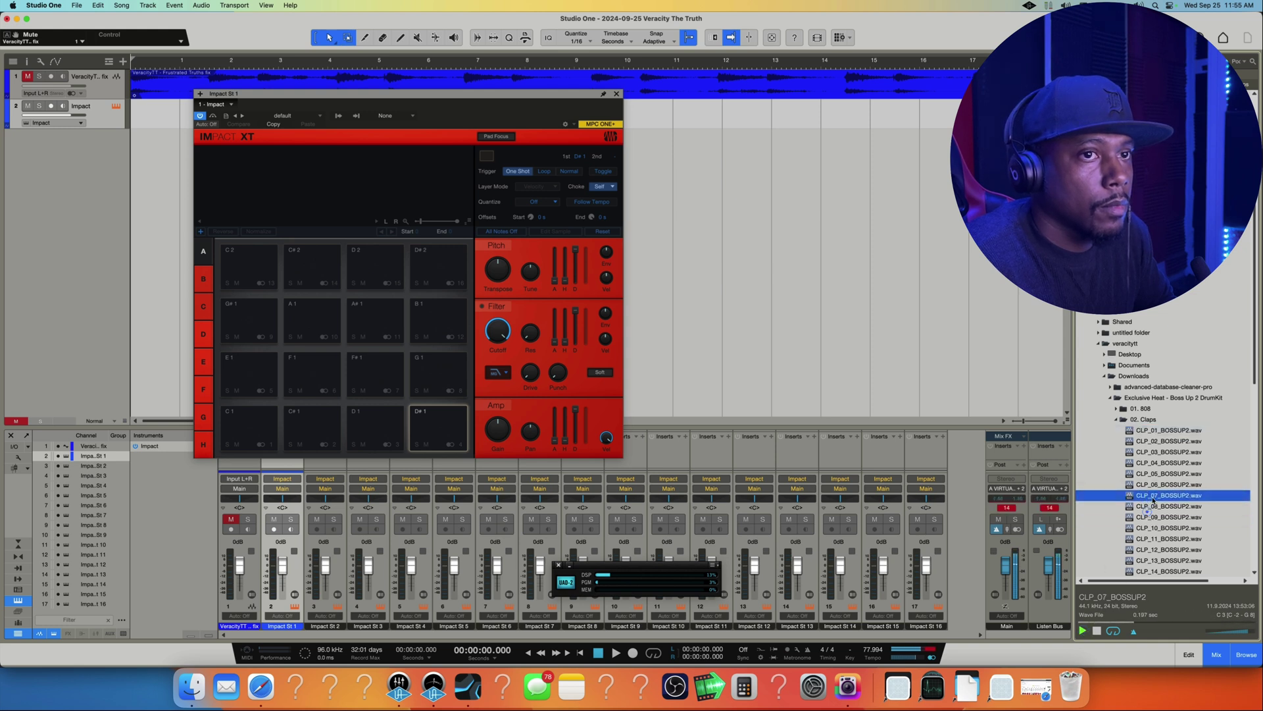
click(1153, 507)
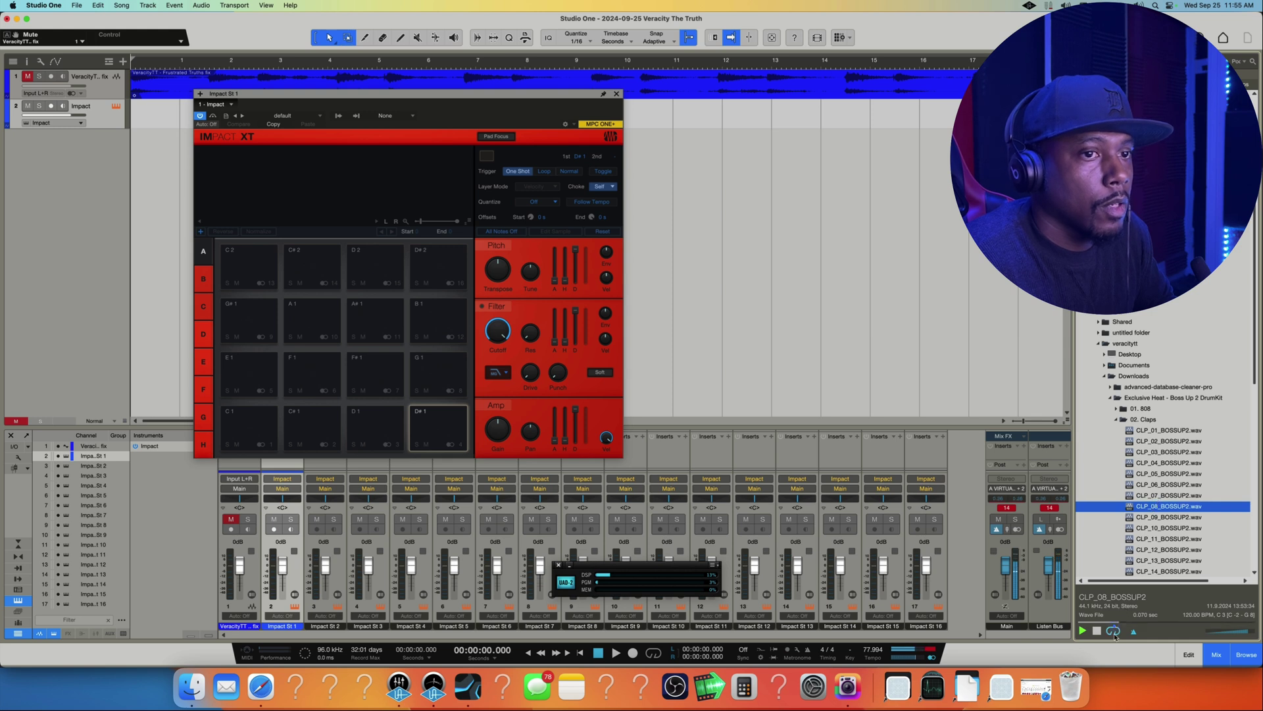
click(1162, 496)
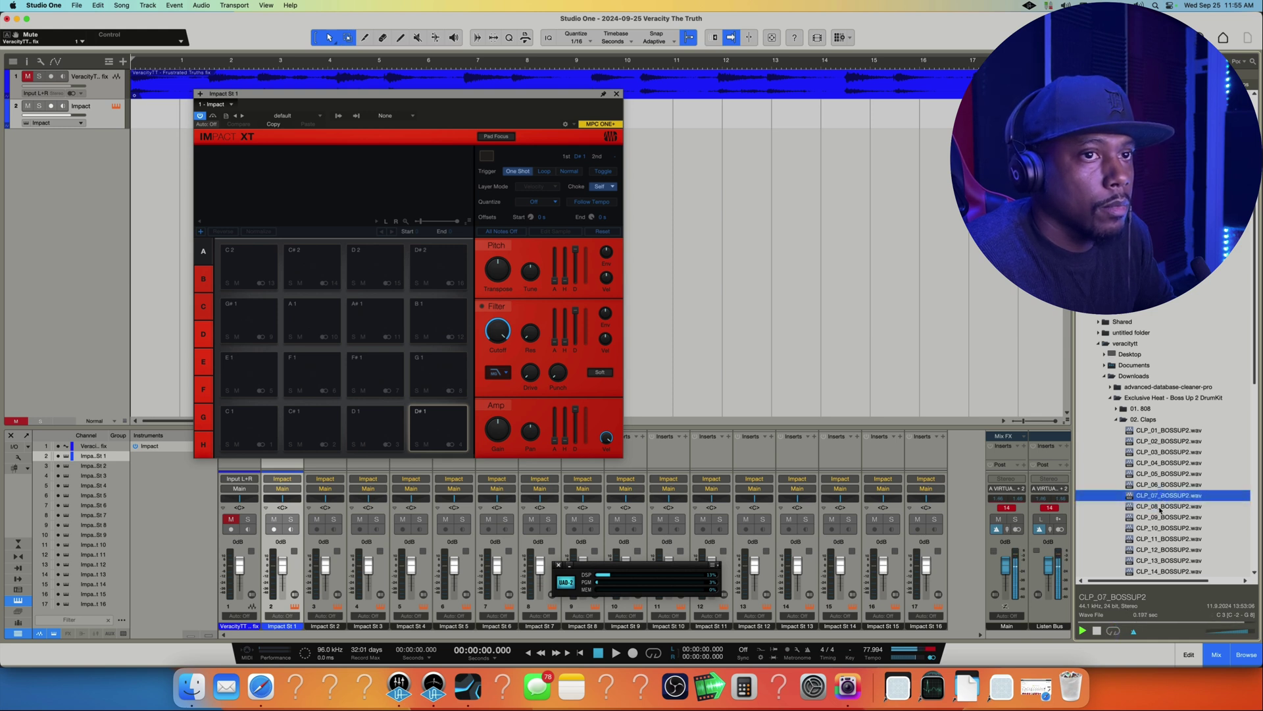
drag(1161, 498, 309, 428)
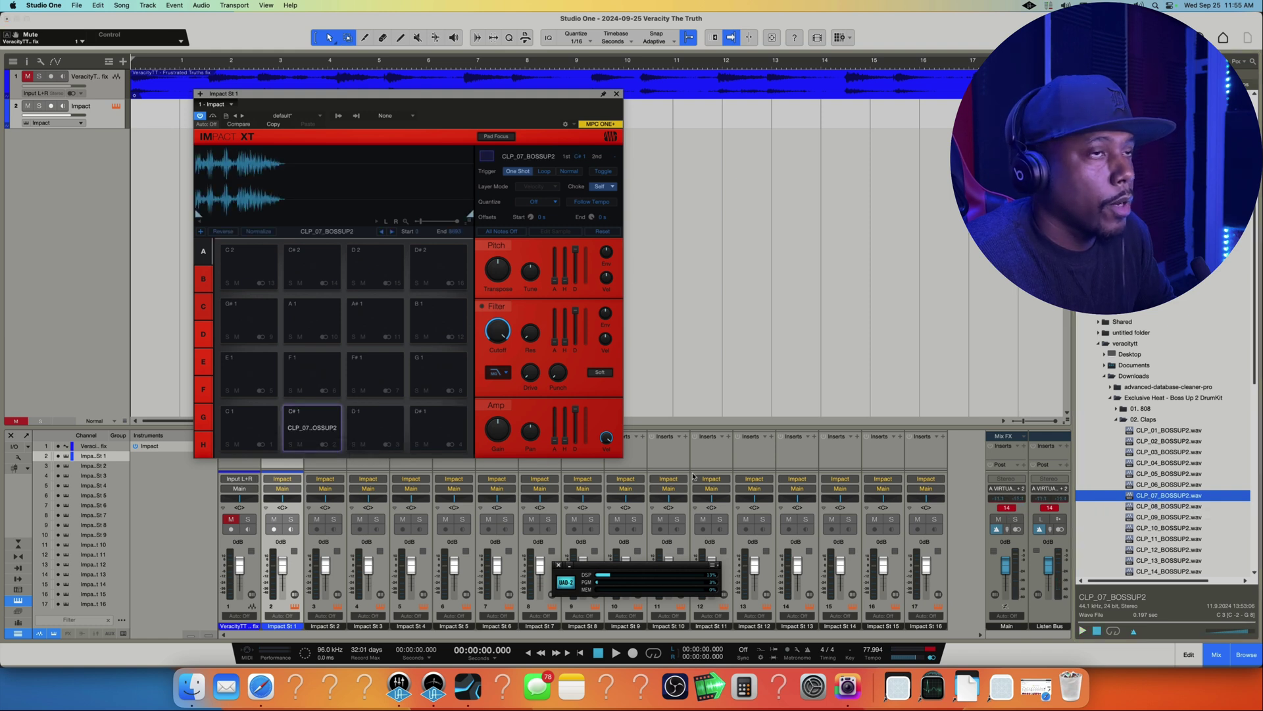
Preview SNR_04_BOSSUP2.wav from the 03. Snares folder and load it onto pad D 1.
click(1114, 420)
click(1117, 431)
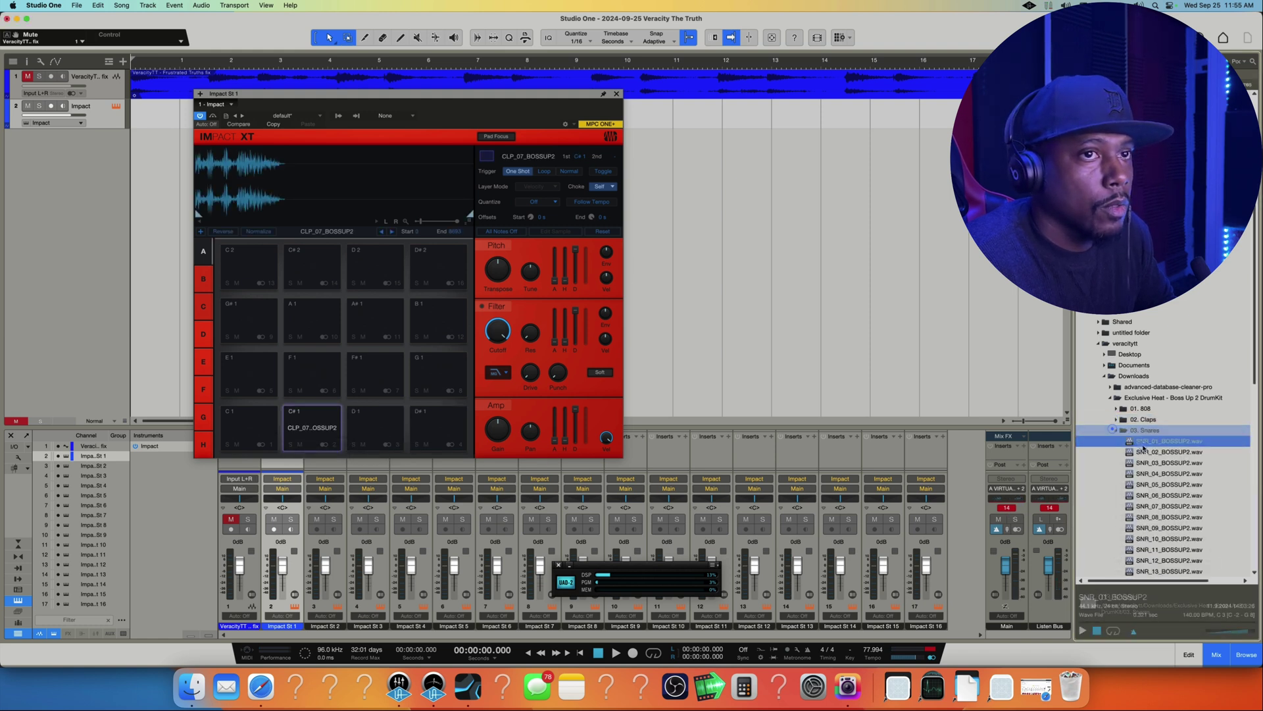
click(1152, 474)
click(1083, 631)
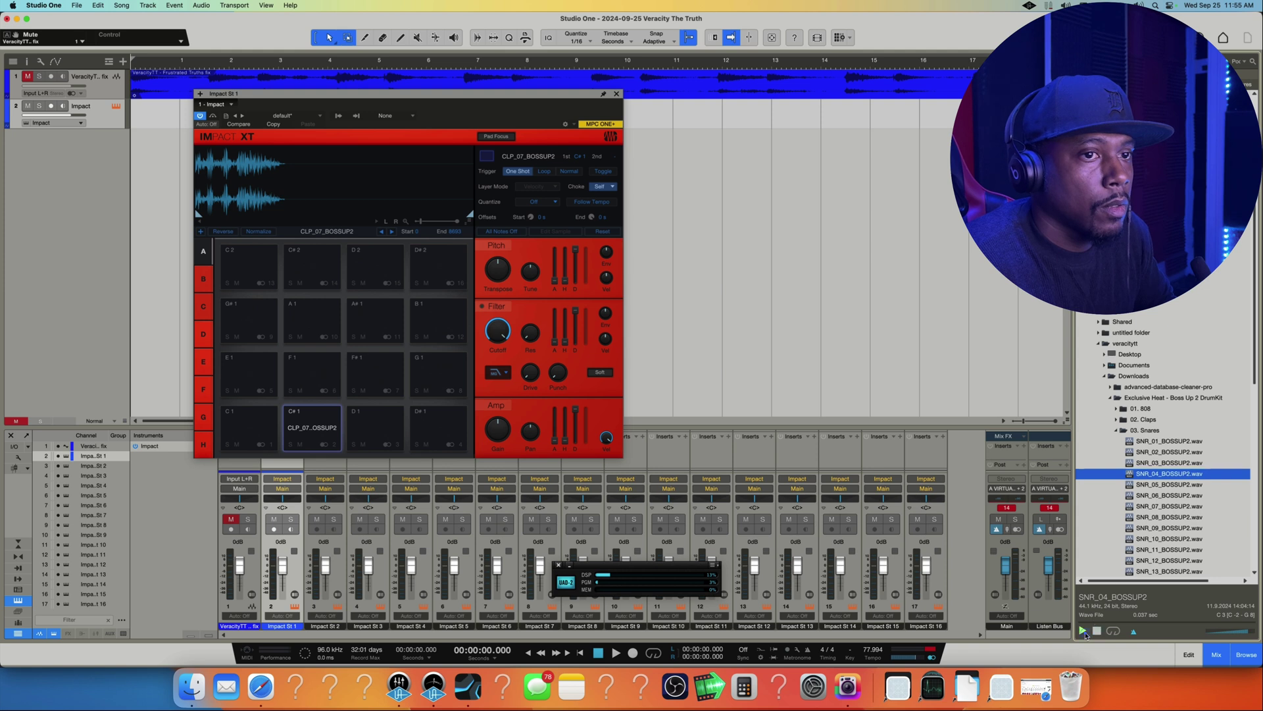
drag(1158, 473, 375, 428)
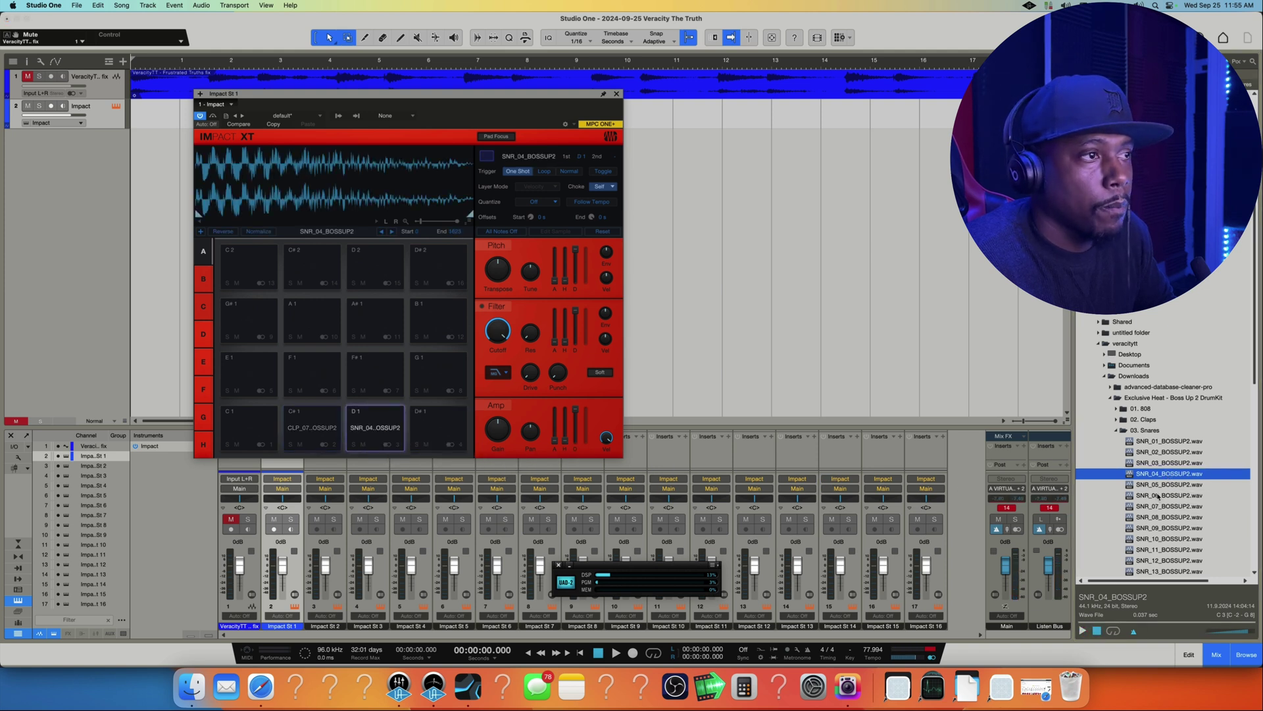
Play pads C# 1 and D 1 to check which mixer channel each one feeds.
click(314, 428)
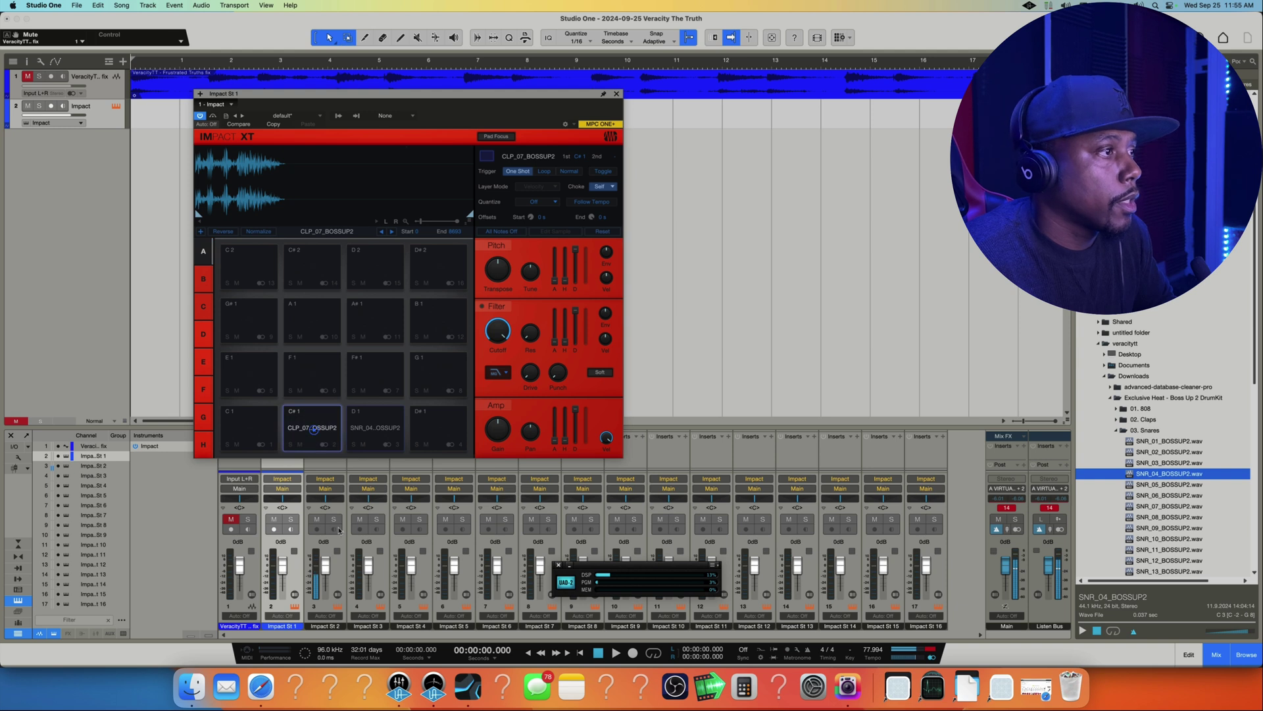
click(382, 431)
click(382, 431)
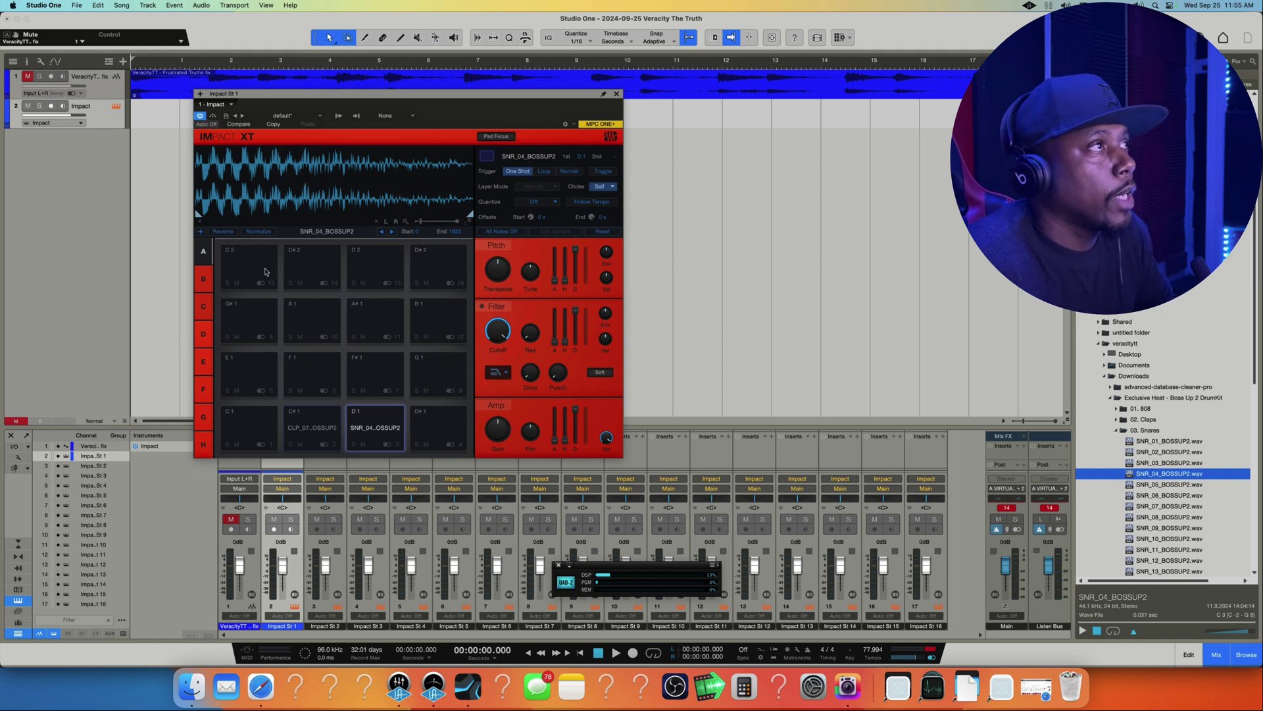
Clear the clap sample from pad C# 1 and the snare sample from pad D 1.
right_click(313, 432)
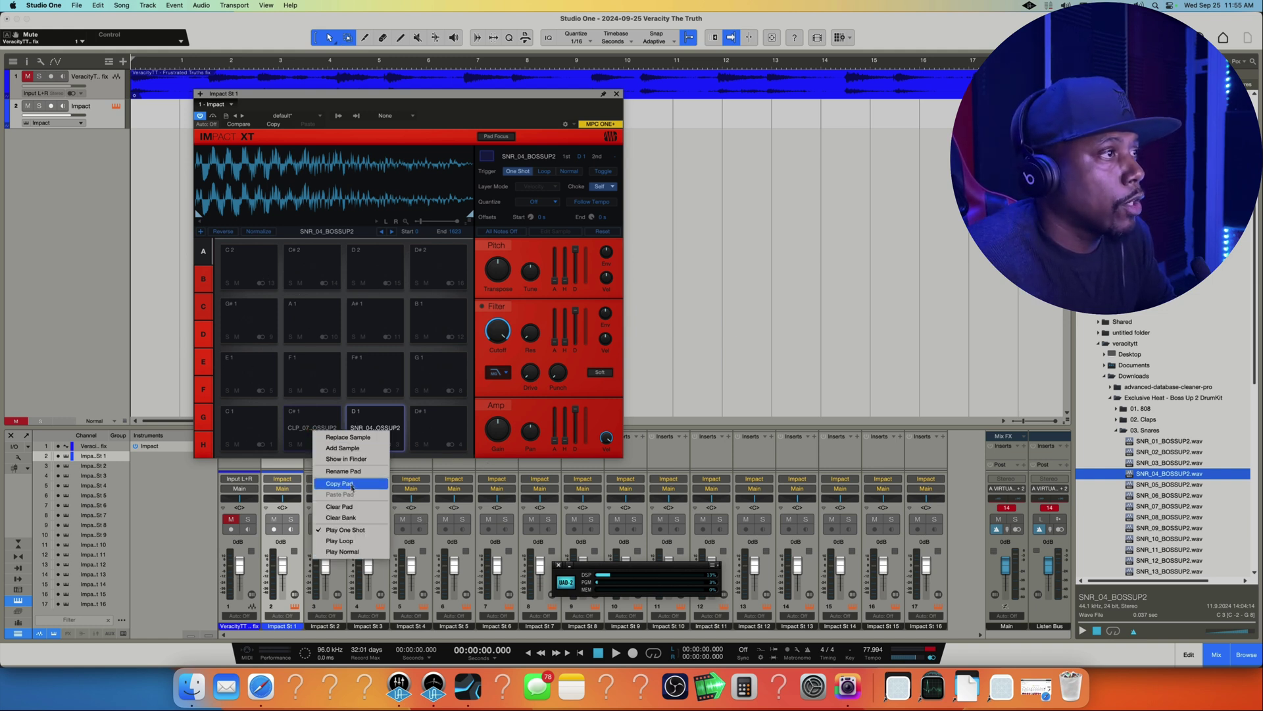
click(339, 506)
right_click(379, 426)
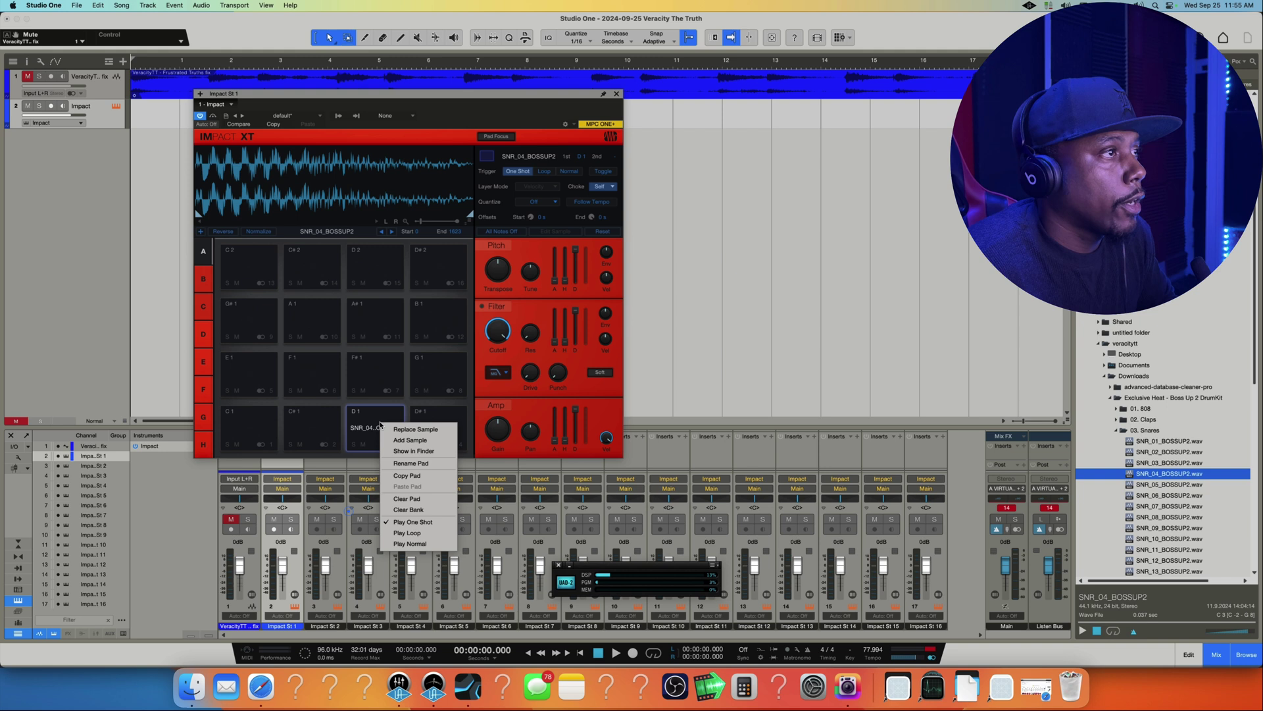
click(407, 499)
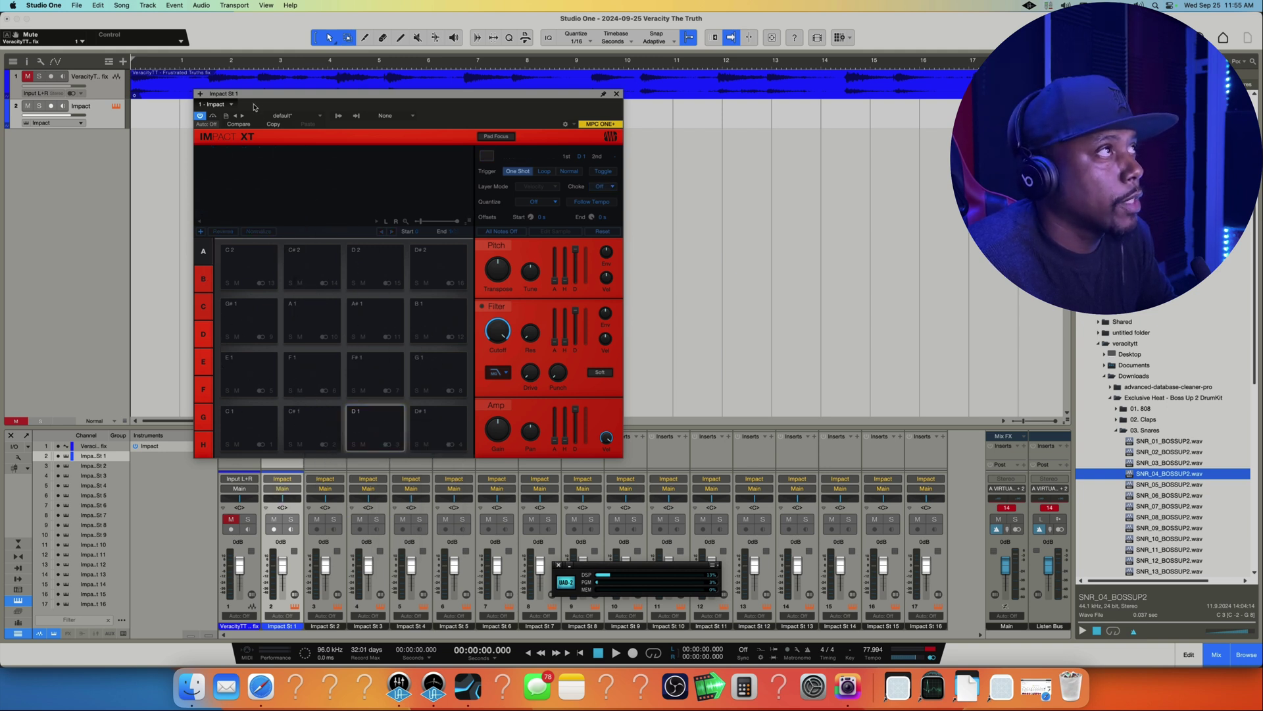
Store the current Impact XT settings as the default preset and confirm.
click(225, 117)
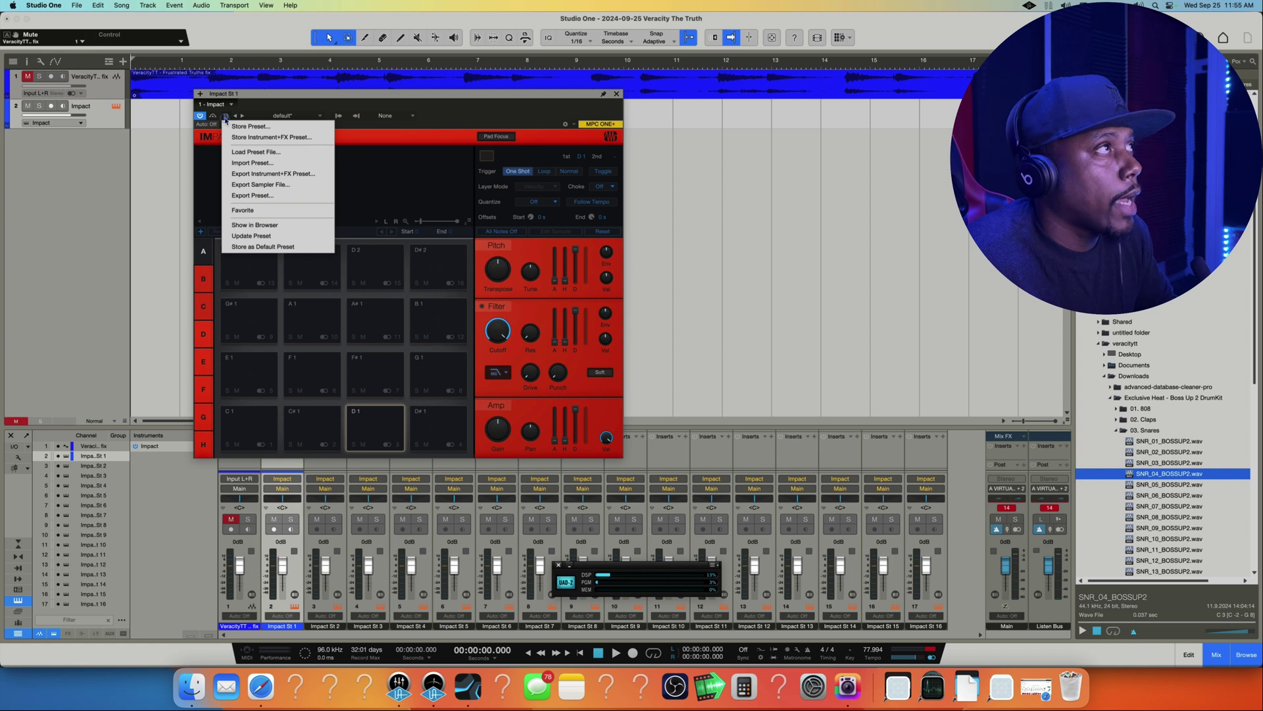
click(256, 250)
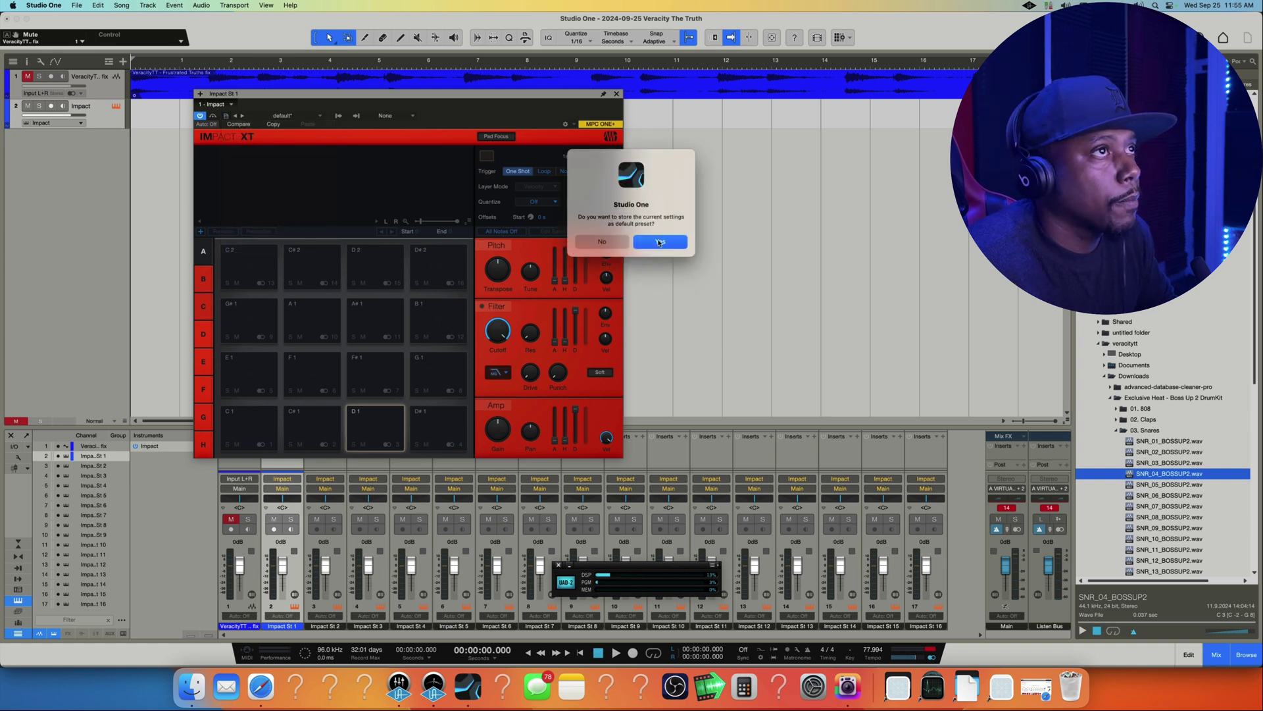
click(658, 242)
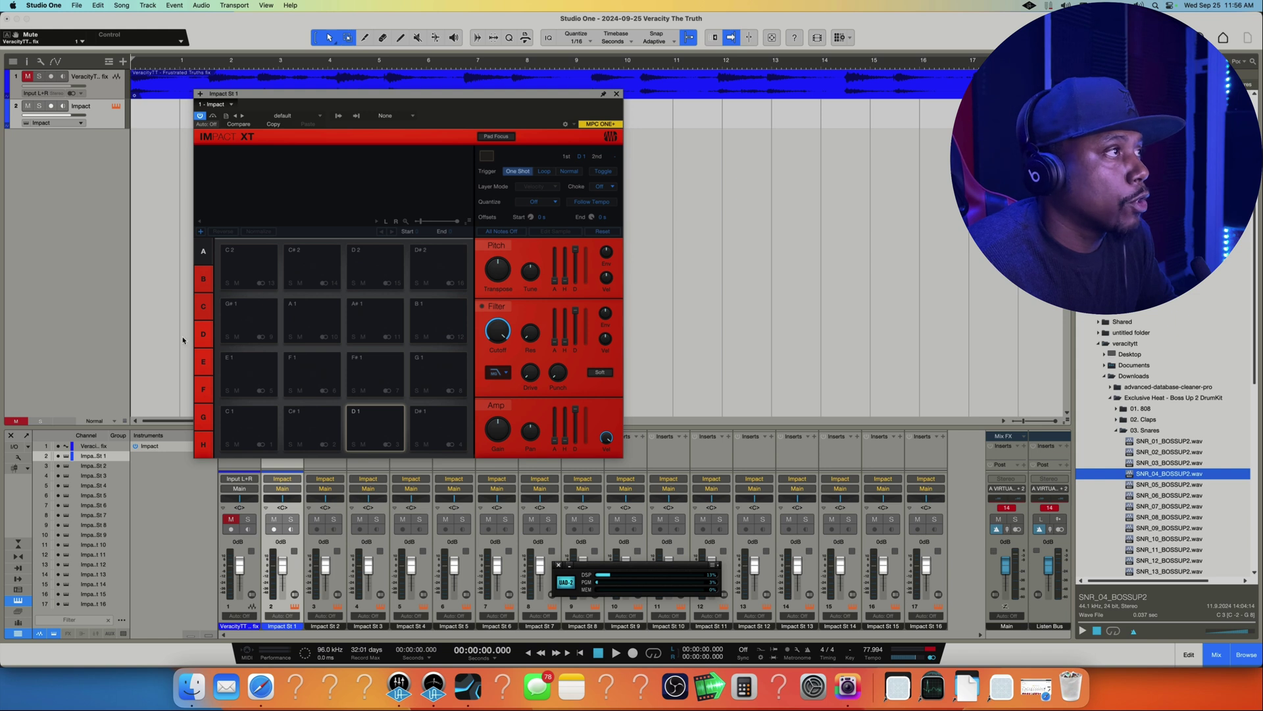
Remove the Impact track together with its instrument, then add Impact to the arrangement again from the browser.
right_click(96, 116)
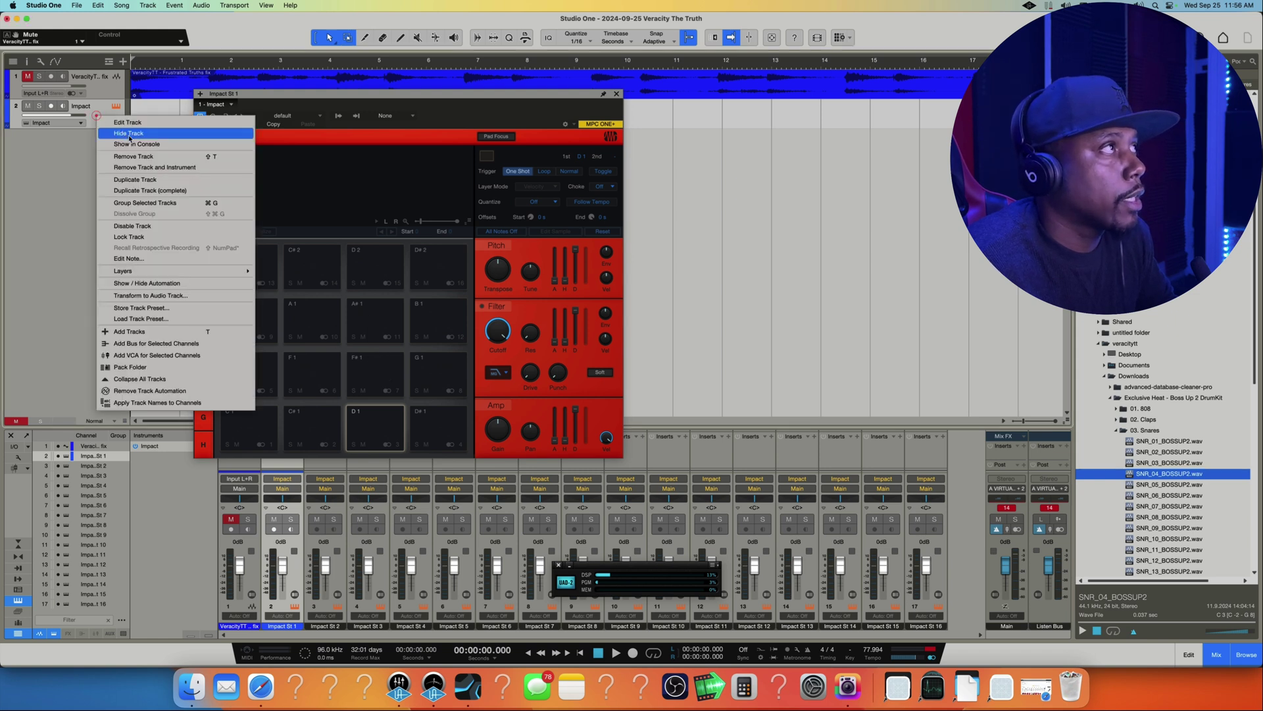
click(139, 168)
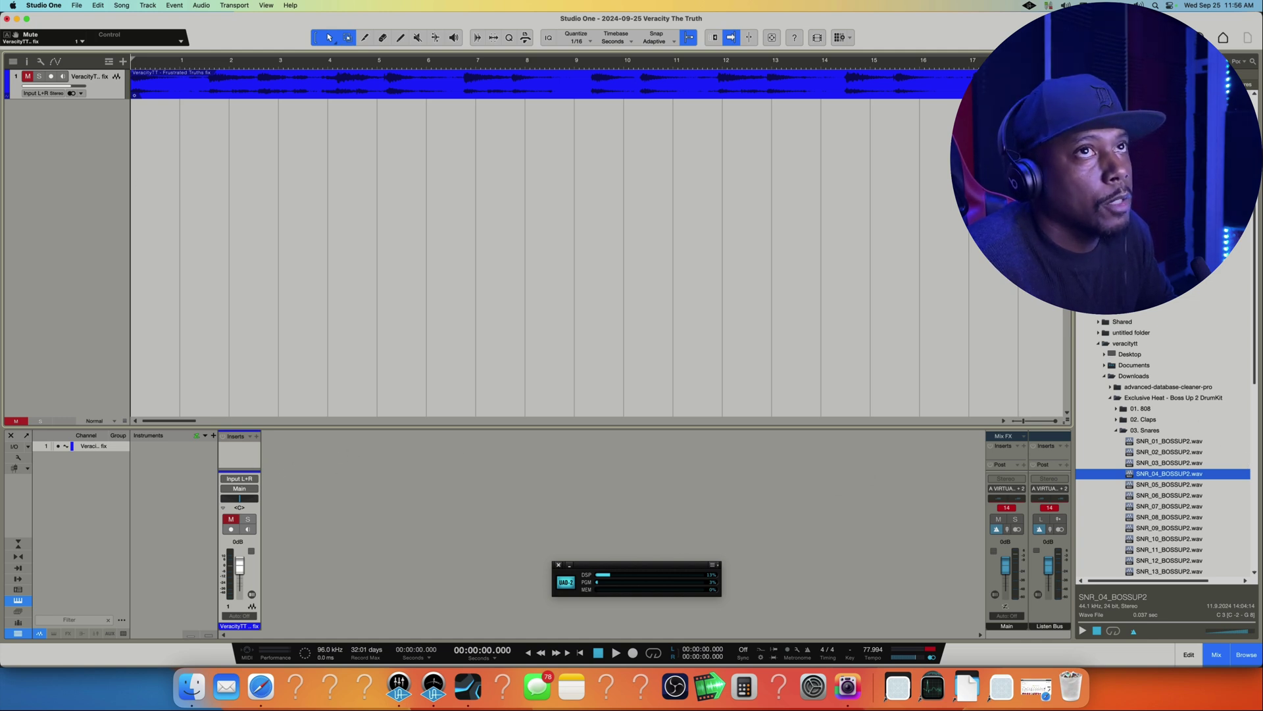
key(F5)
drag(1122, 435, 225, 223)
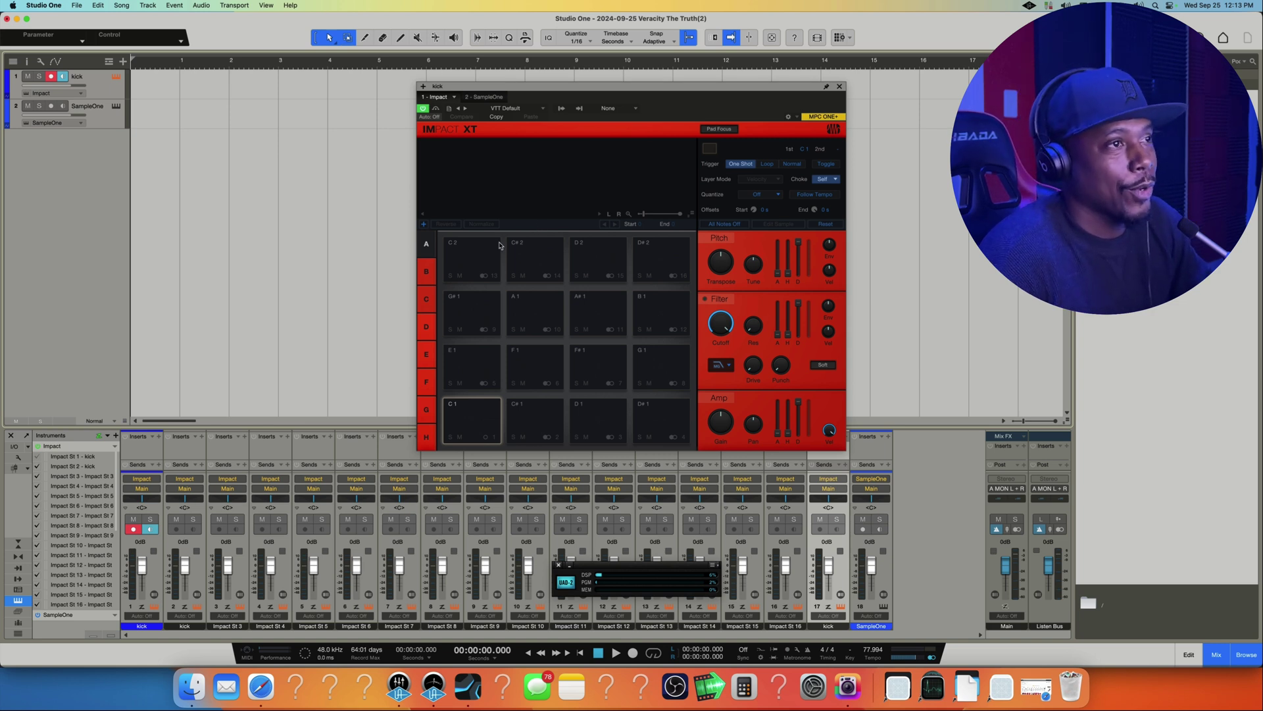
Check the output list of pad C 1 without changing it, then rename the Impact St 3 mixer channel as Snare.
click(487, 438)
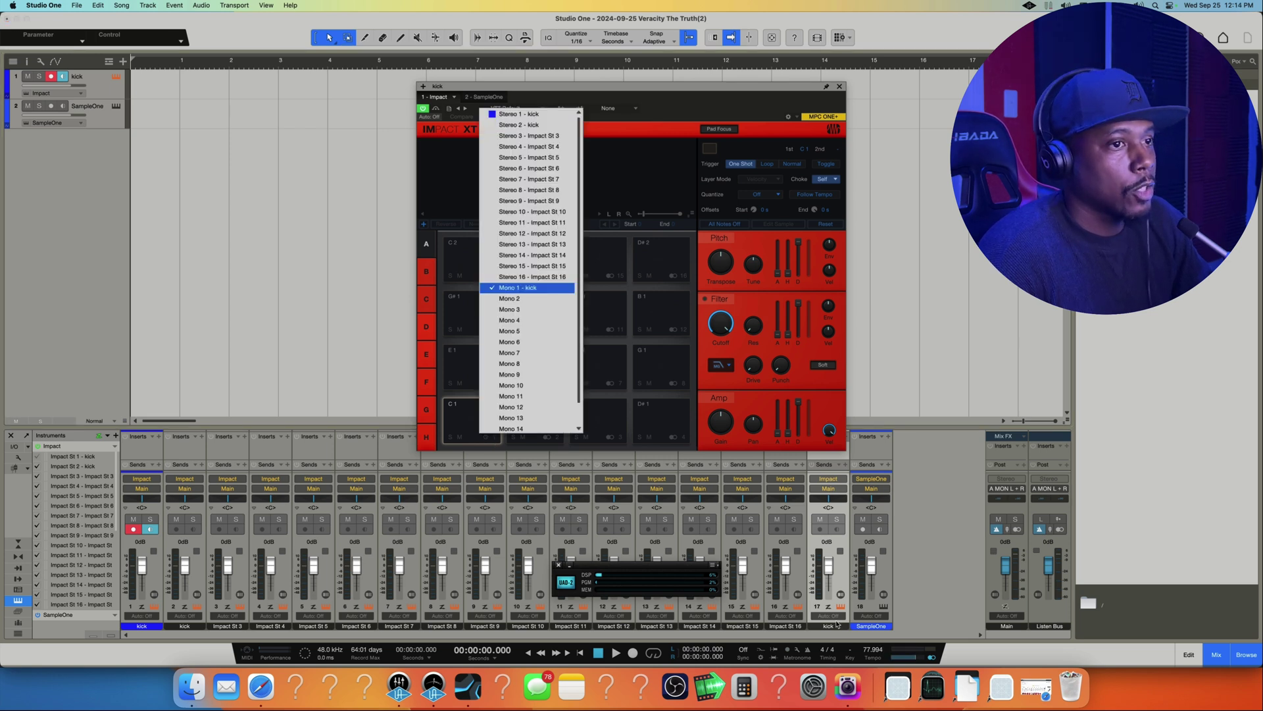
click(447, 598)
double_click(227, 625)
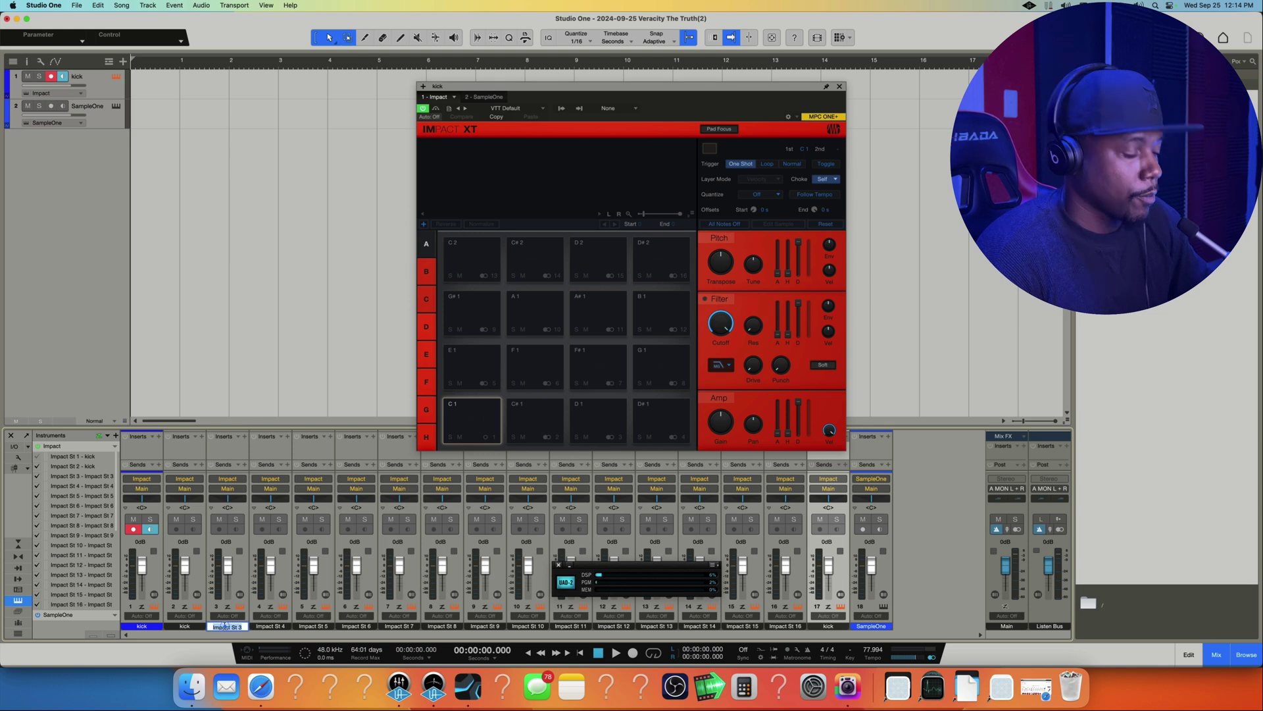
text(St)
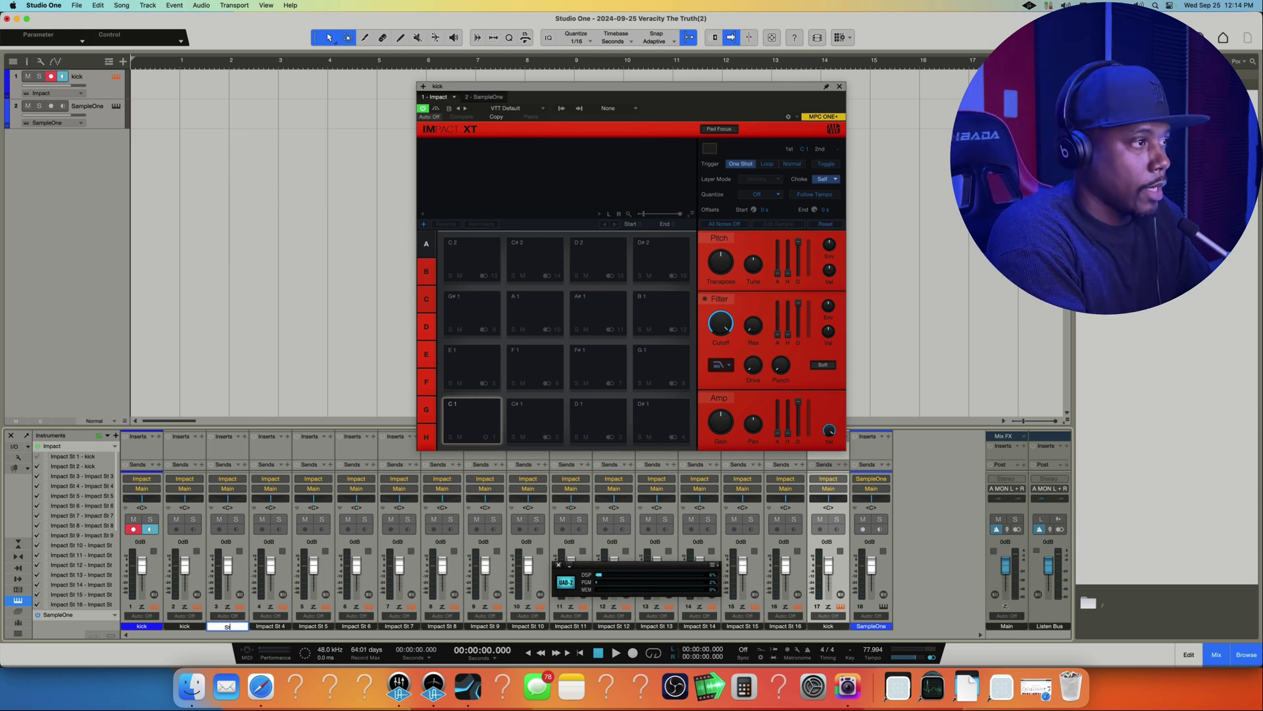
text(are)
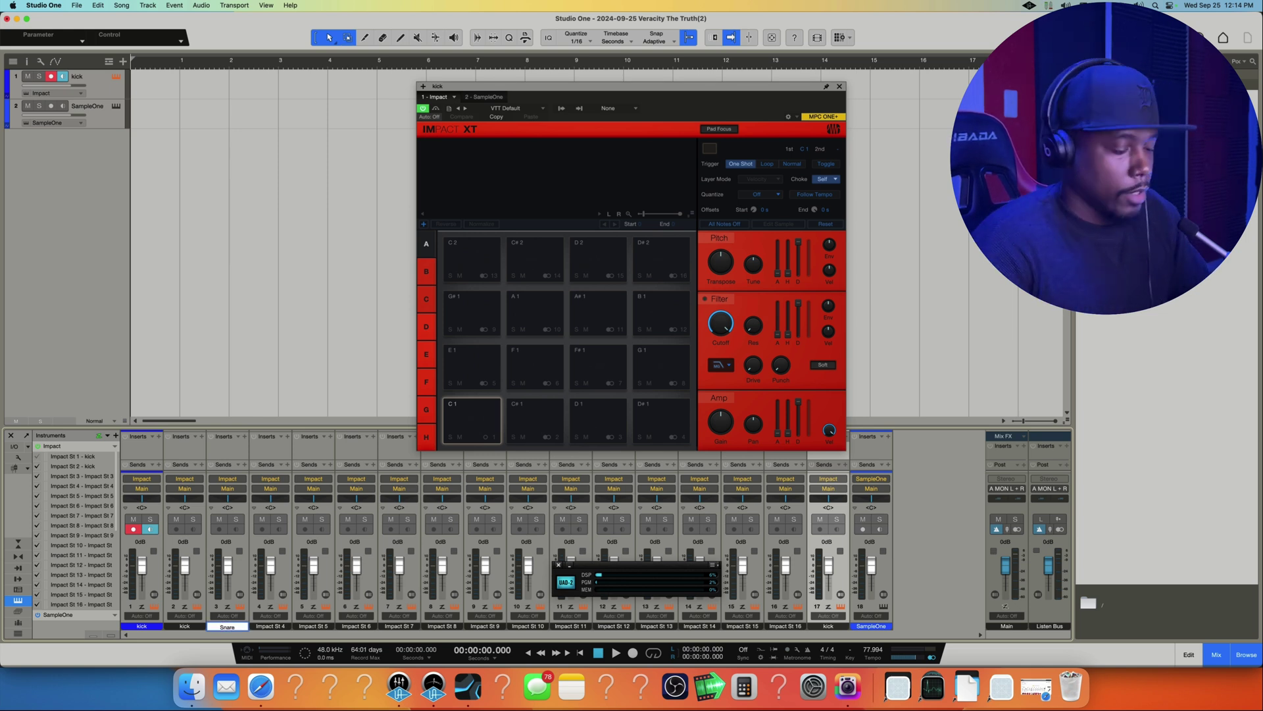
key(Return)
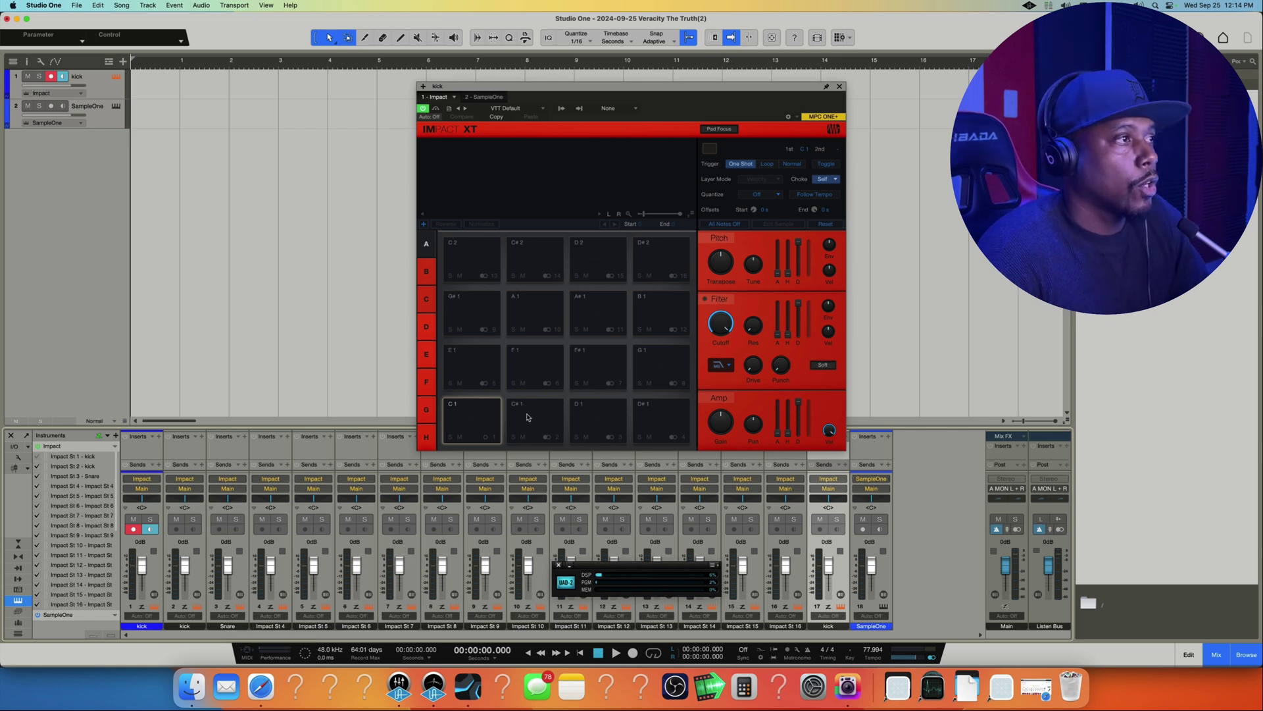
Check the output list of pad D 1 without changing its assignment.
click(599, 431)
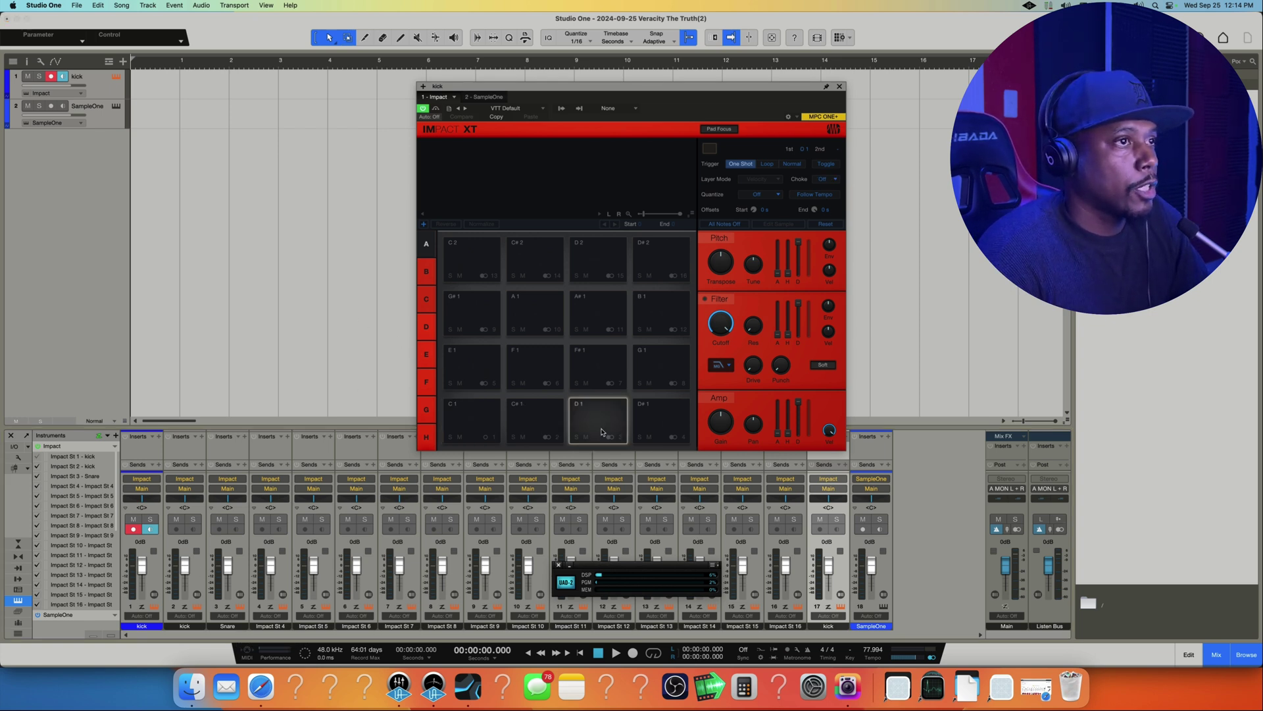
click(620, 439)
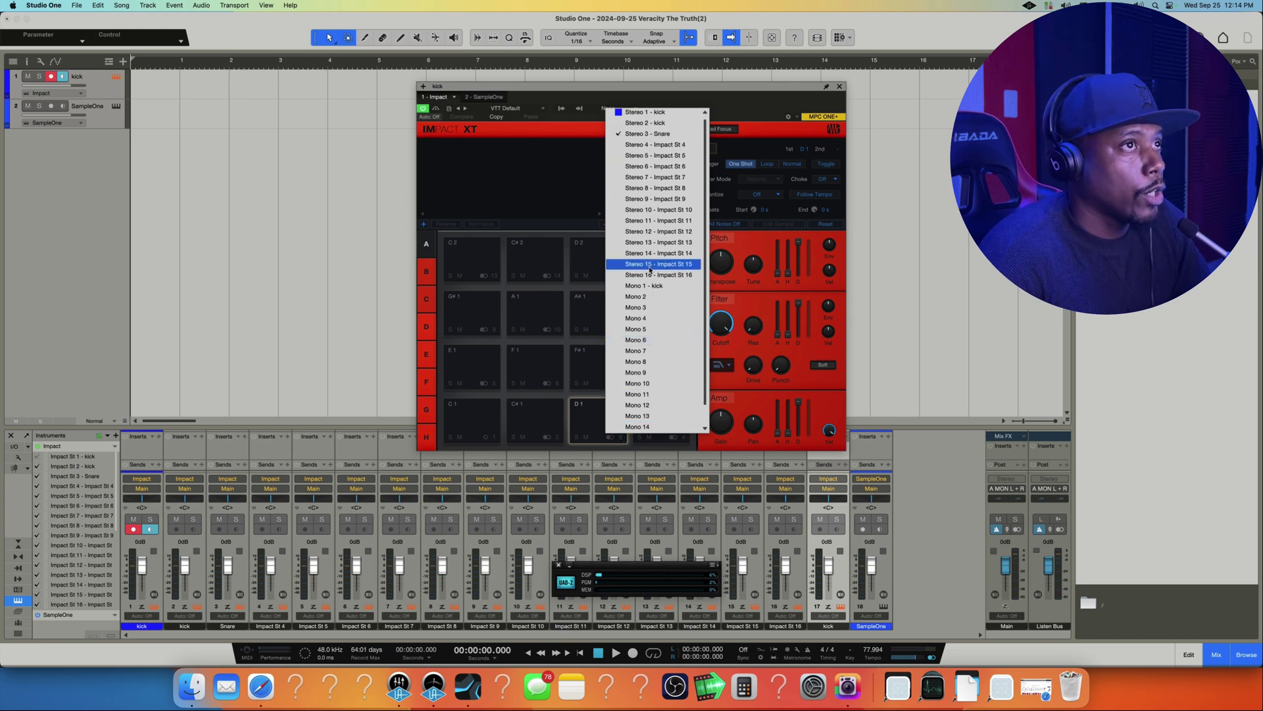
click(474, 262)
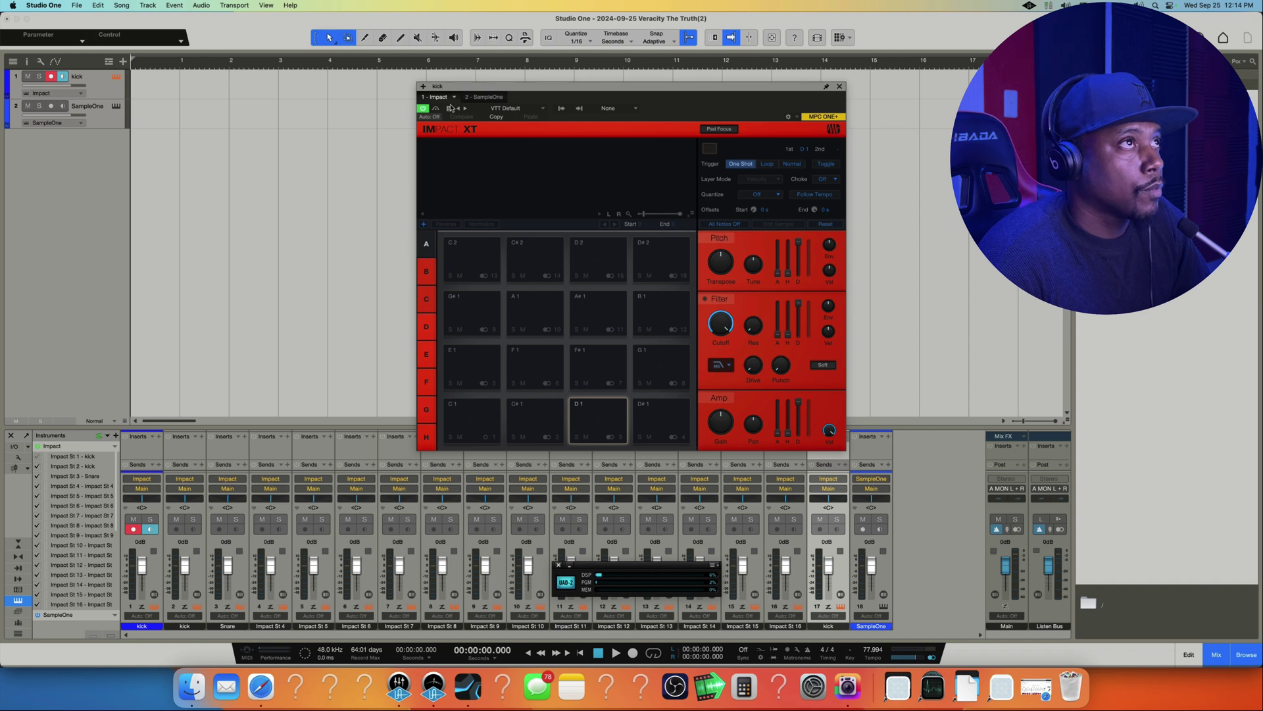
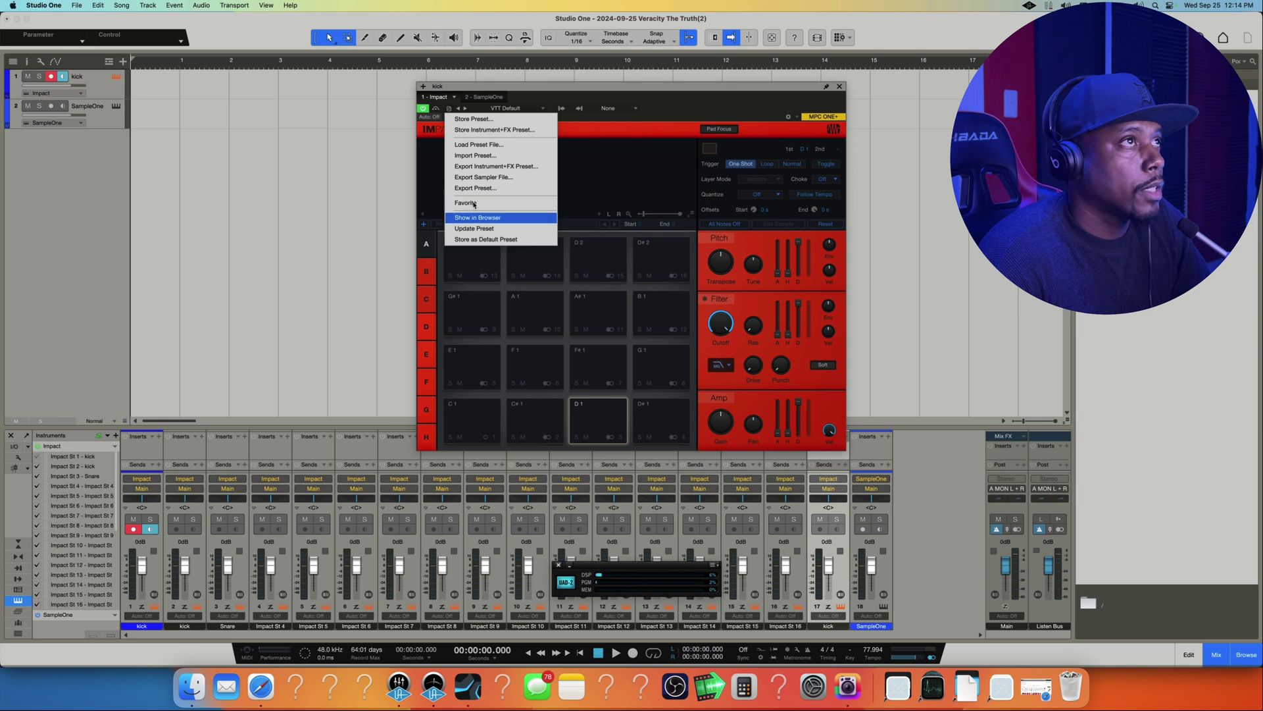
Start storing the current Impact settings as a new preset, with the subfolder set to VTT - Hiphop.
click(487, 120)
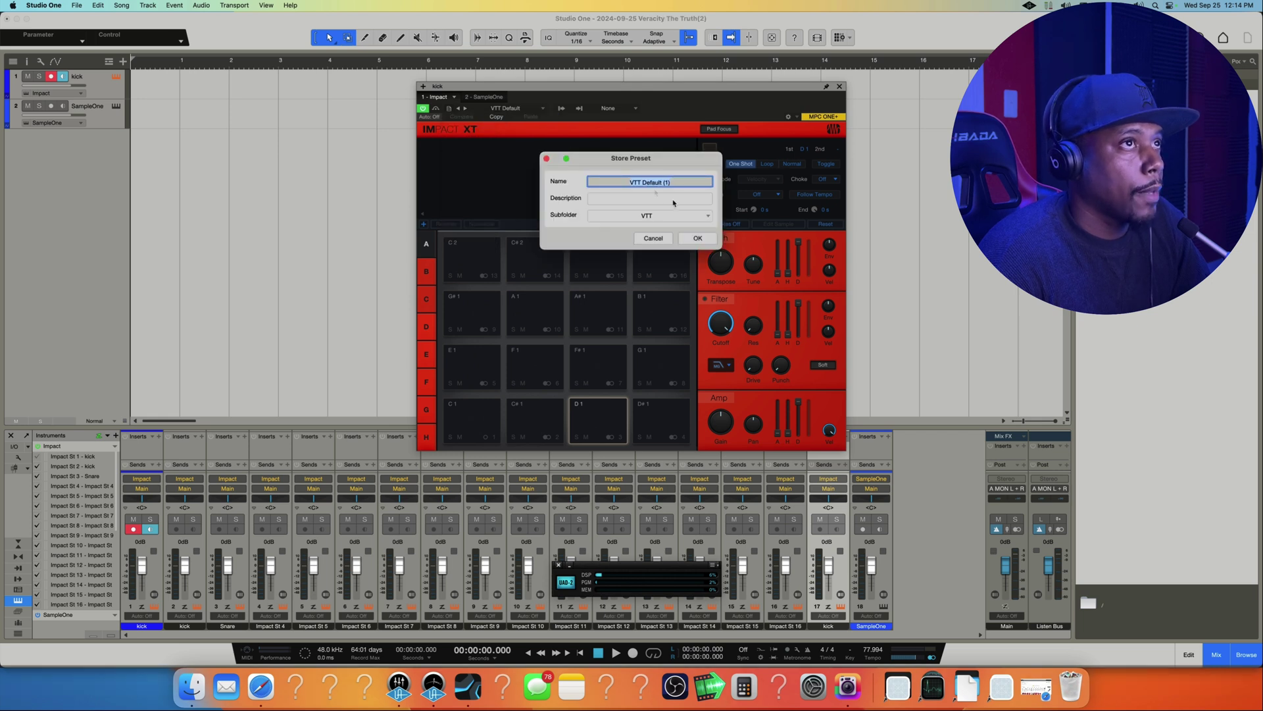
click(648, 218)
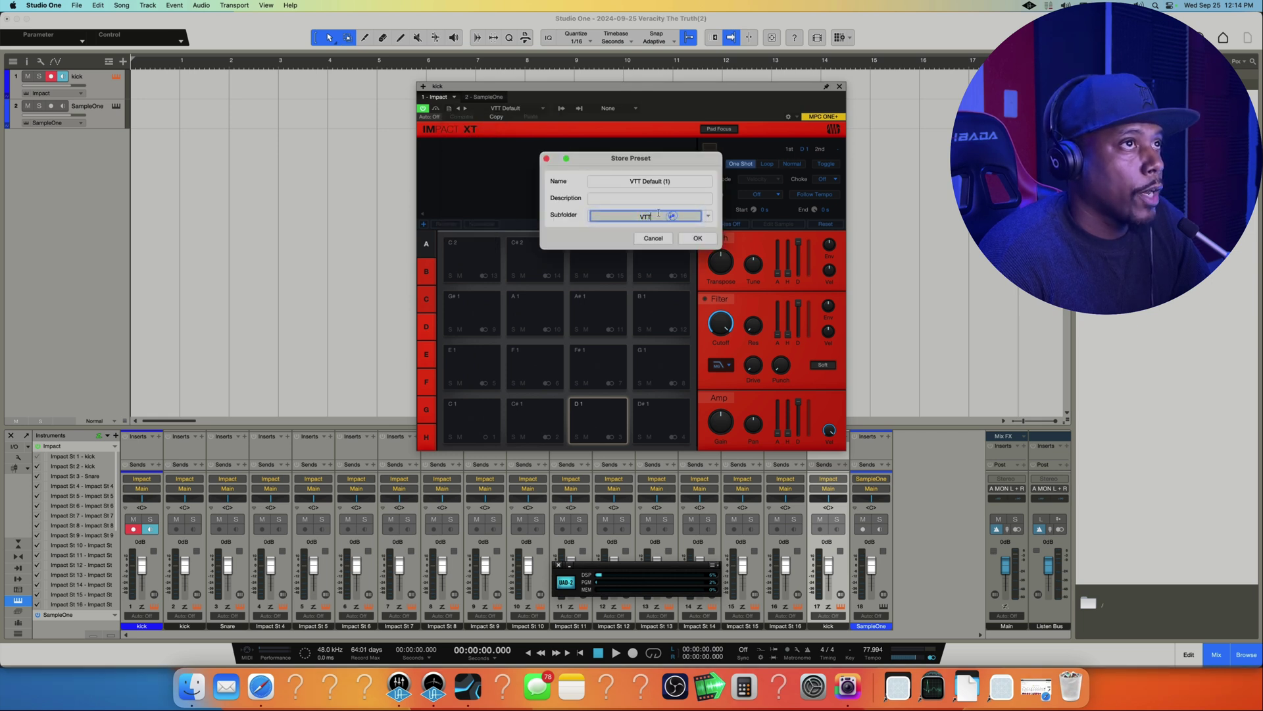
text(v)
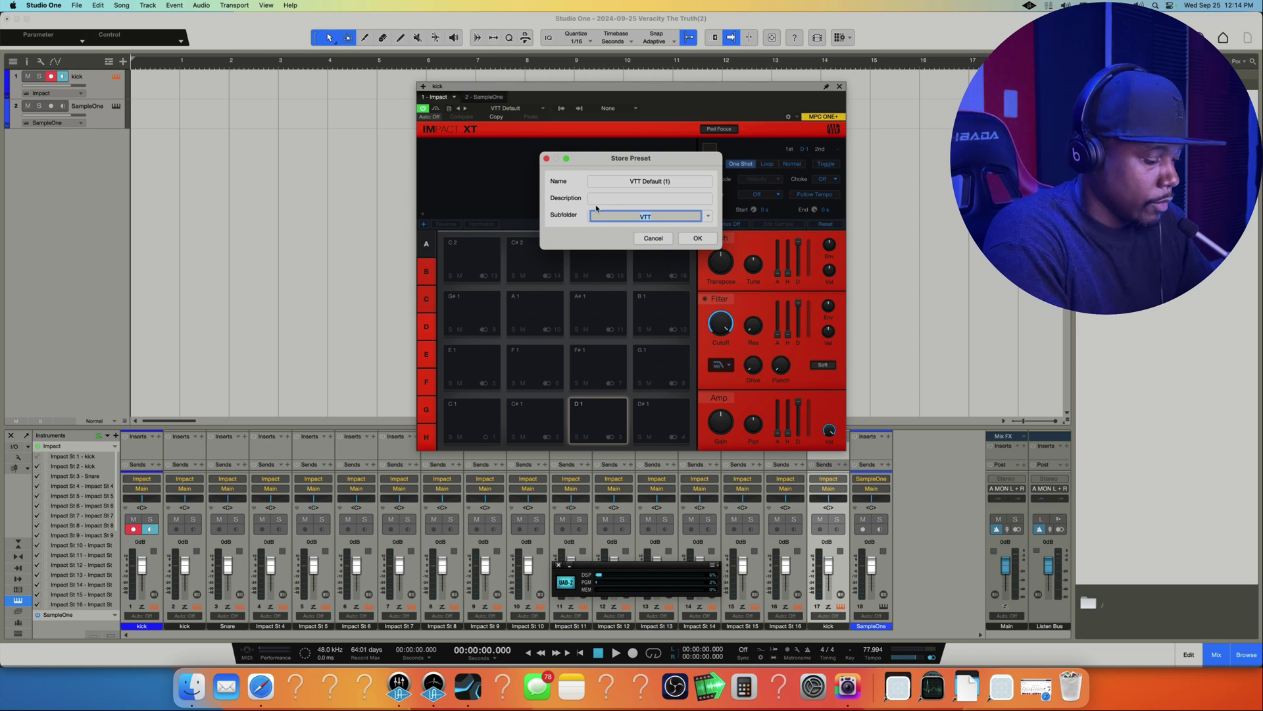
text(TT)
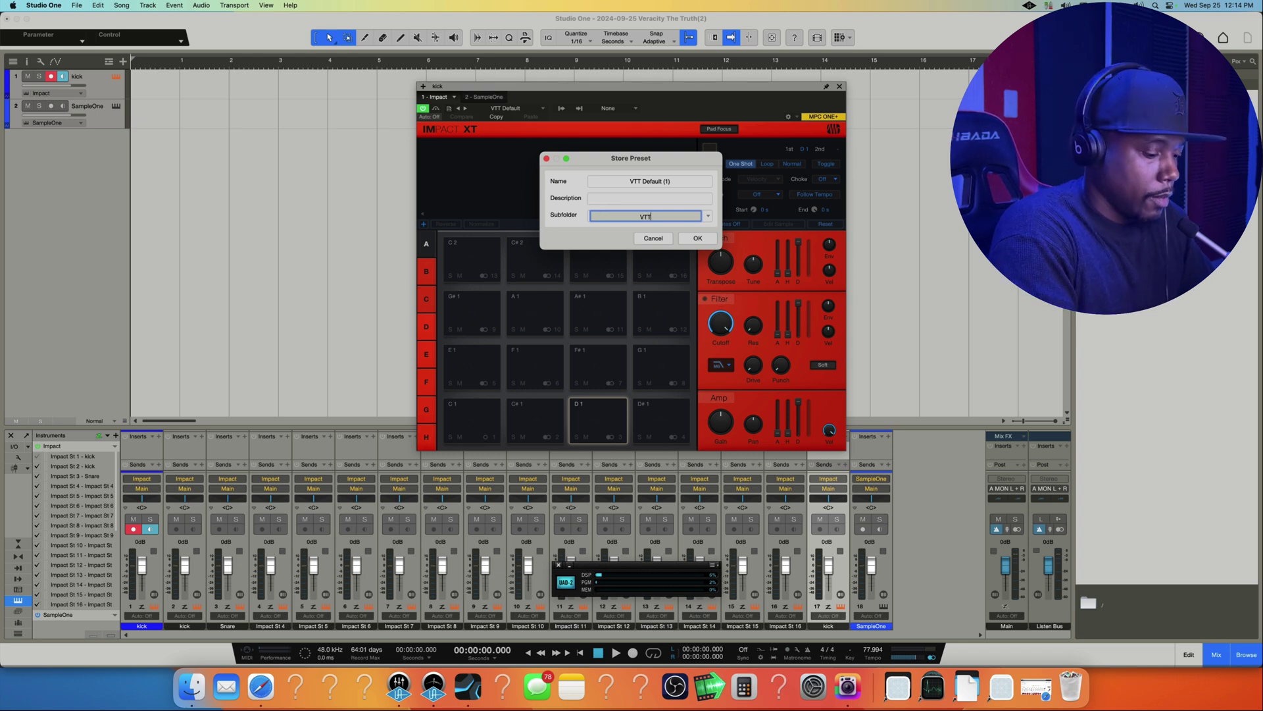
text( - )
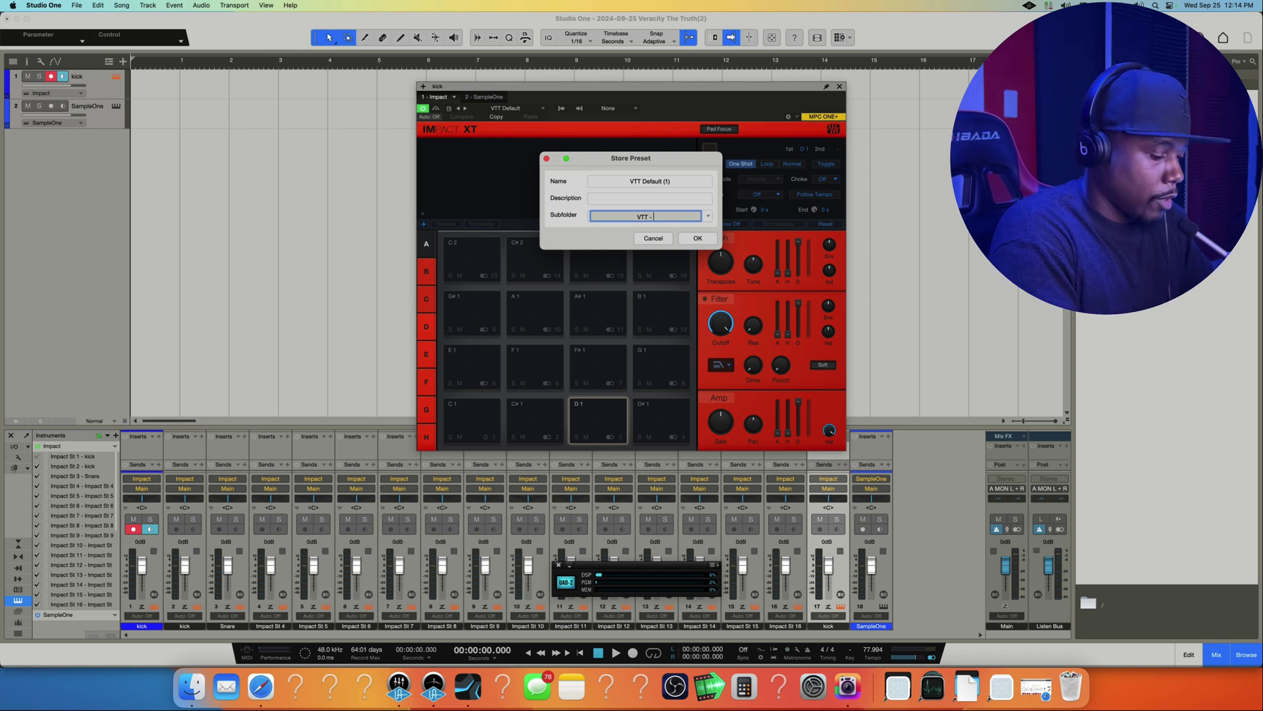
text(Hiphop)
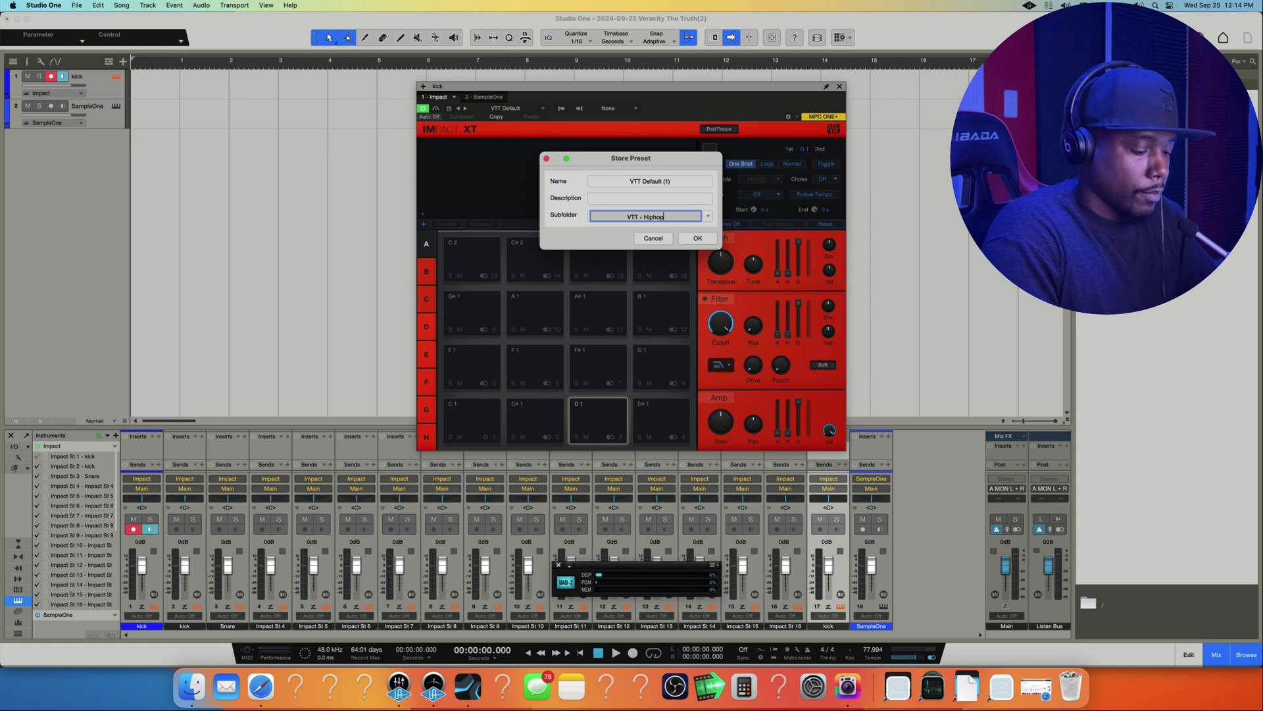
key(Return)
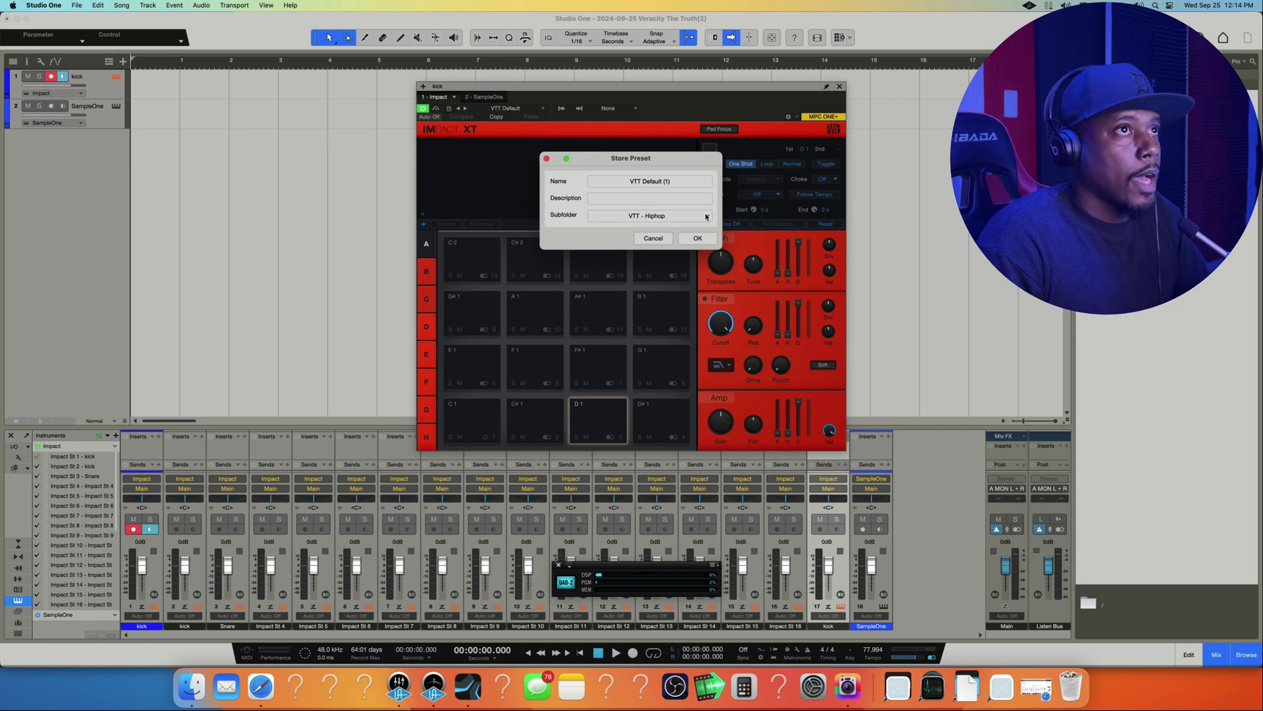
click(707, 215)
Name the preset VTT Default and confirm storing it.
click(677, 185)
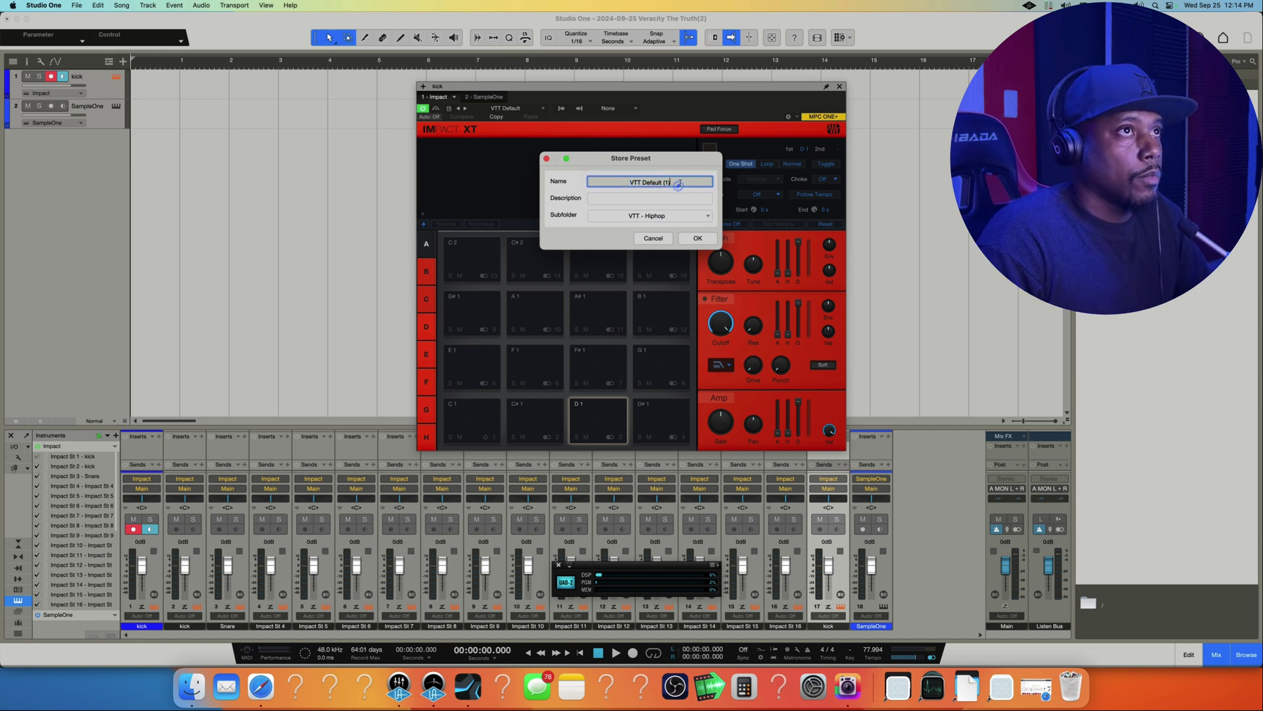
key(BackSpace)
key(BackSpace)
key(BackSpace)
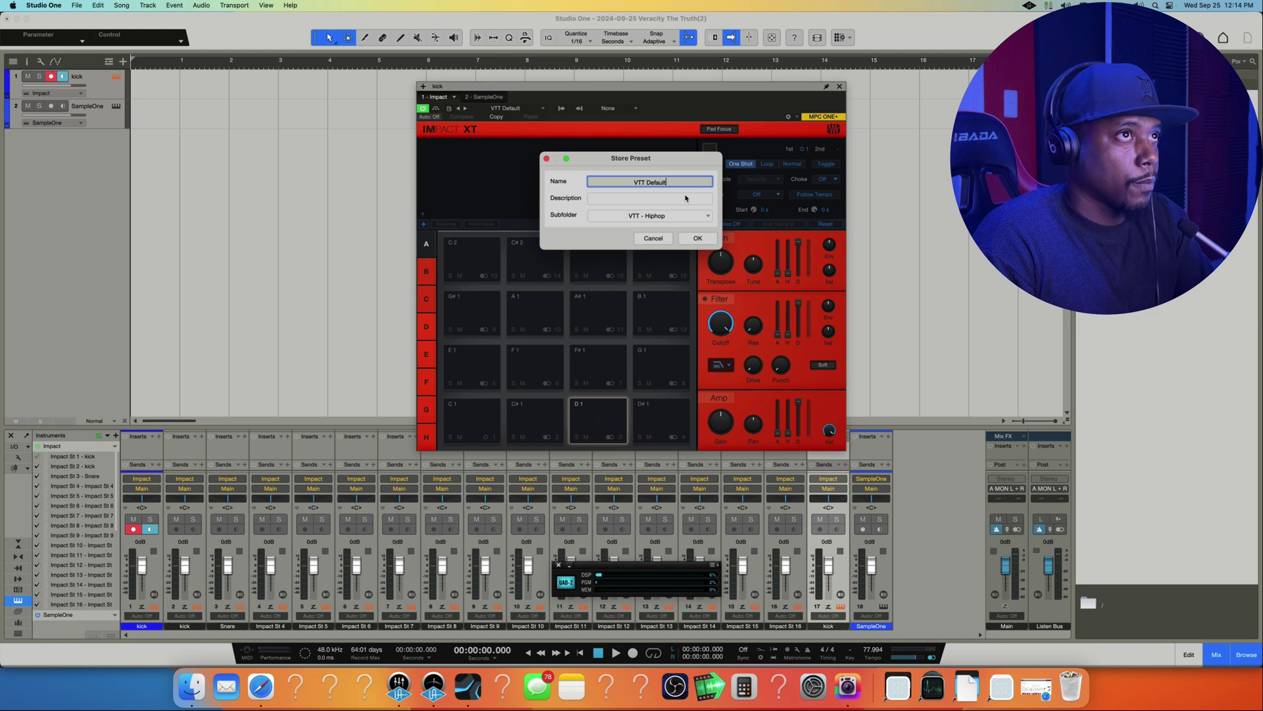
click(698, 240)
Examine the contents of the VTT and VTT - Hiphop folders in the Impact preset list.
click(504, 108)
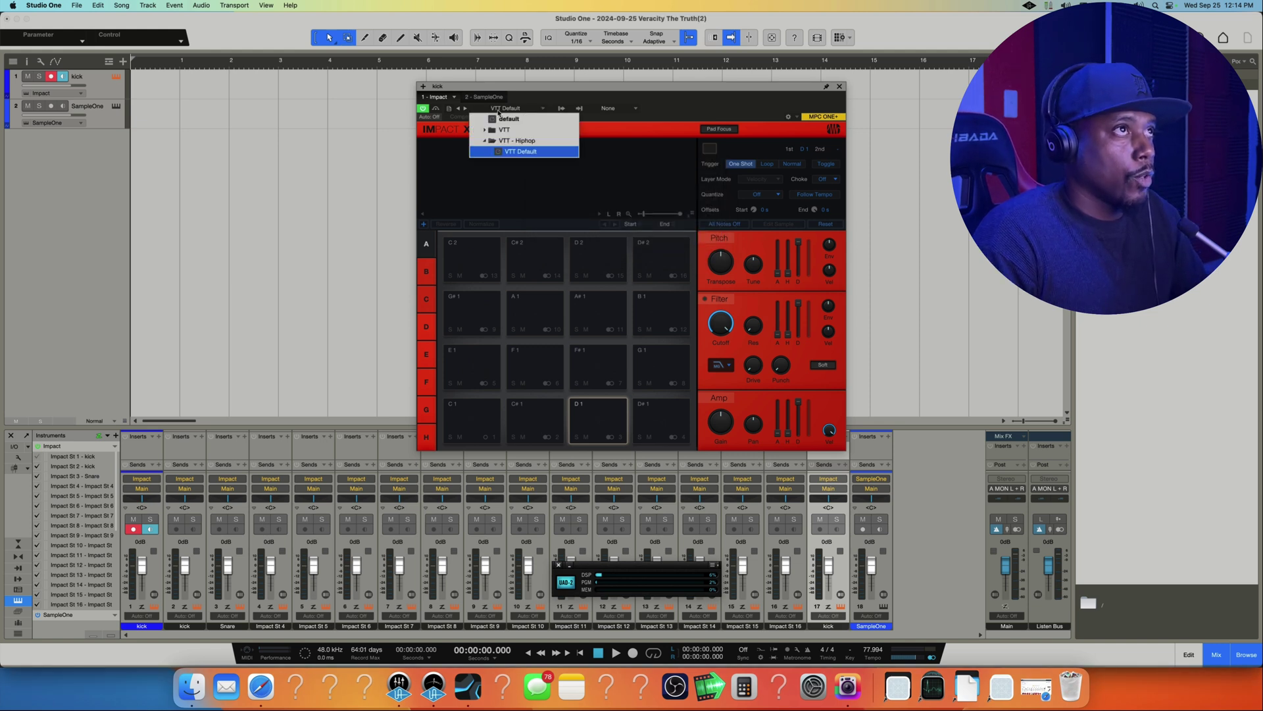
click(483, 141)
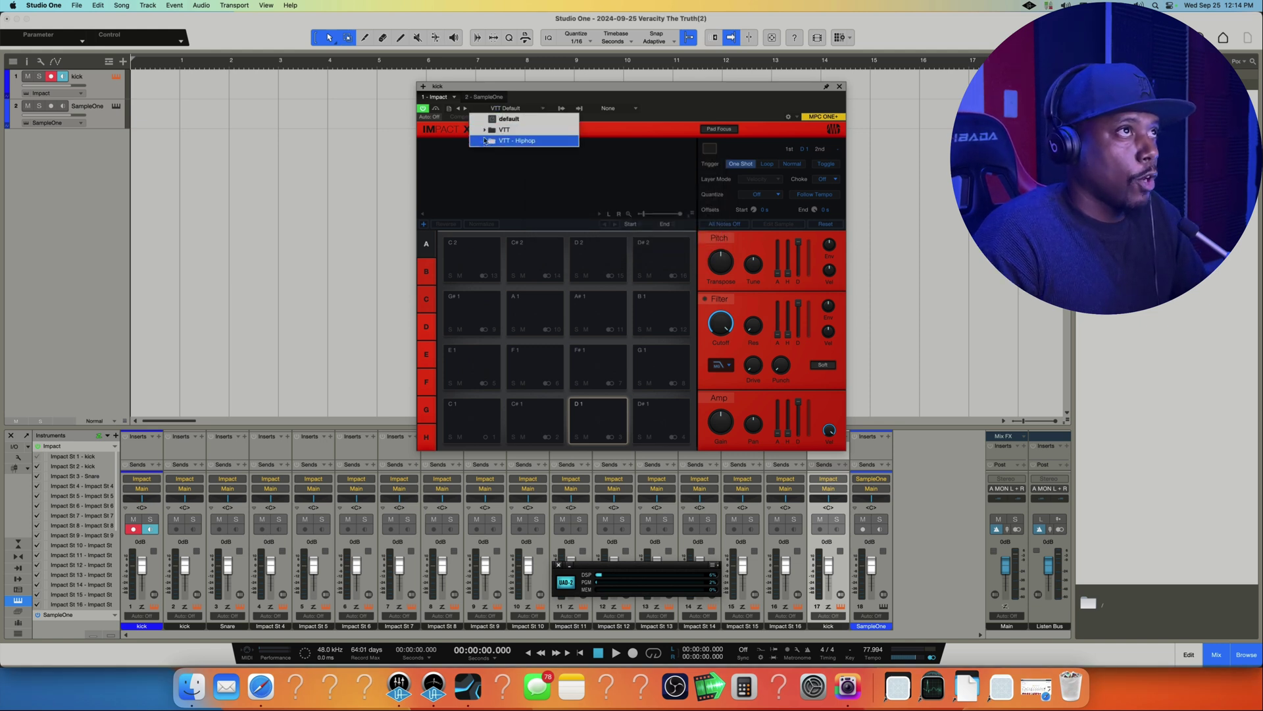
click(485, 130)
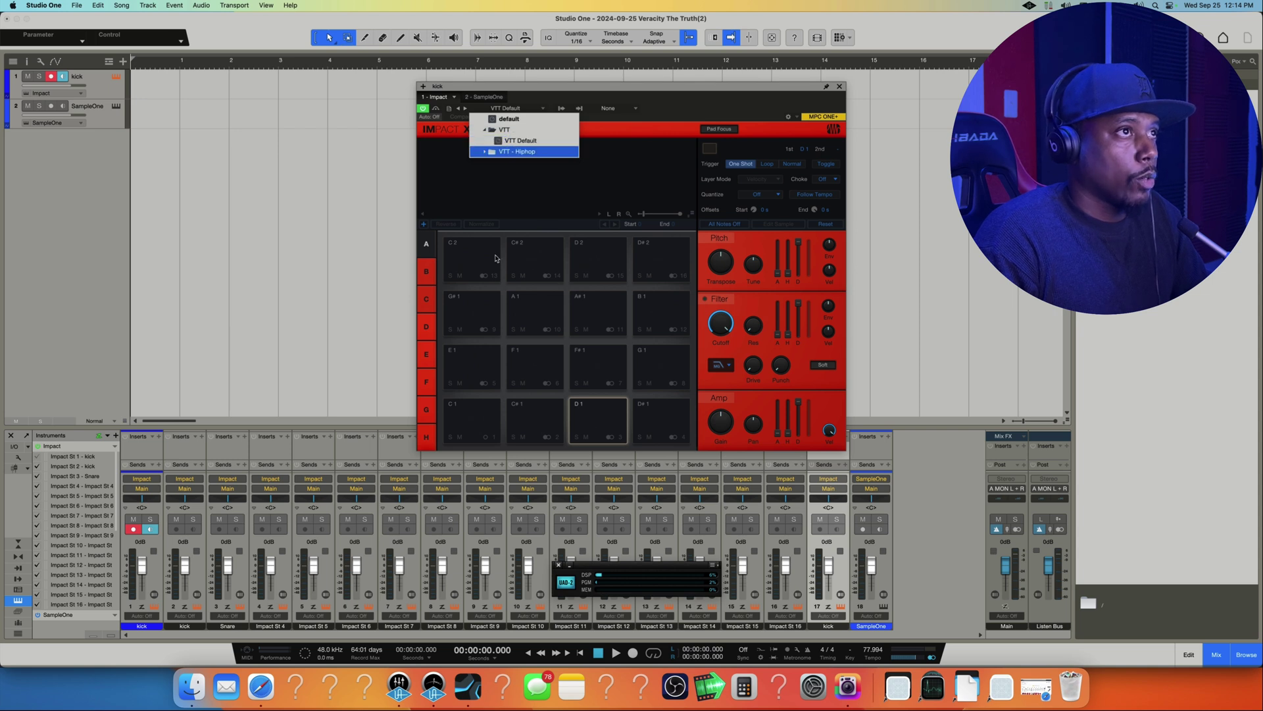
click(485, 153)
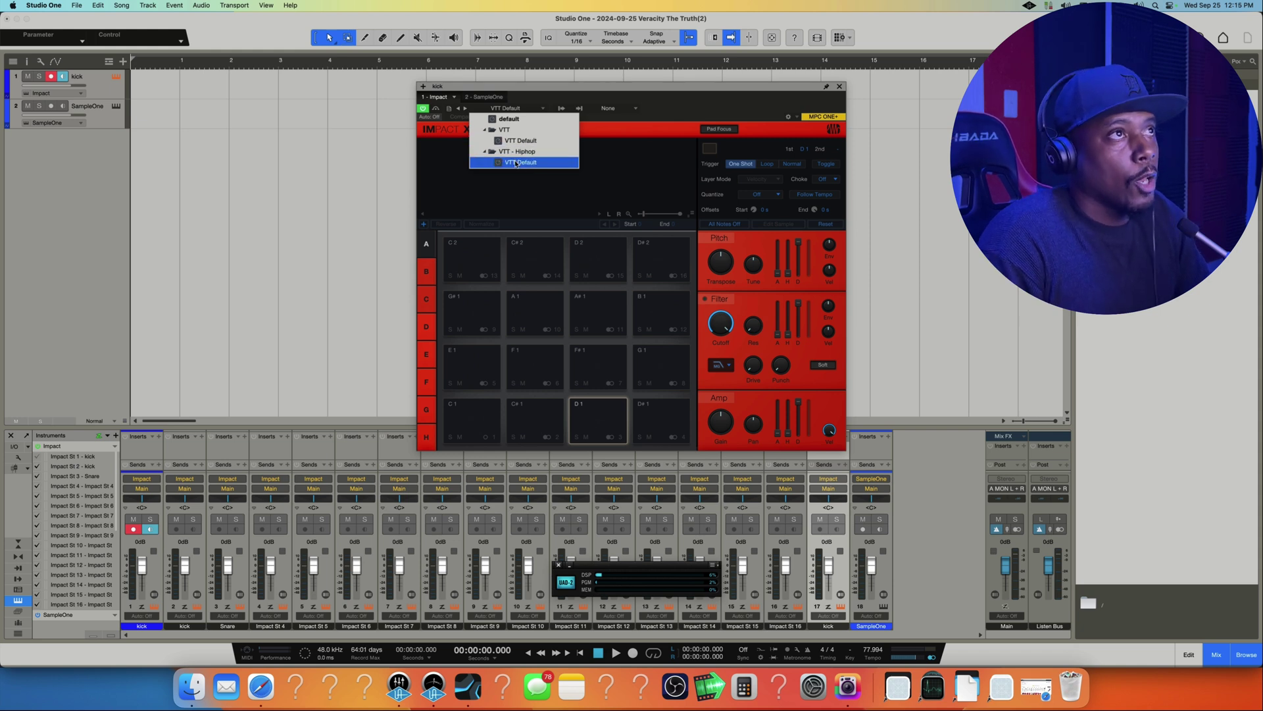
click(485, 152)
click(485, 153)
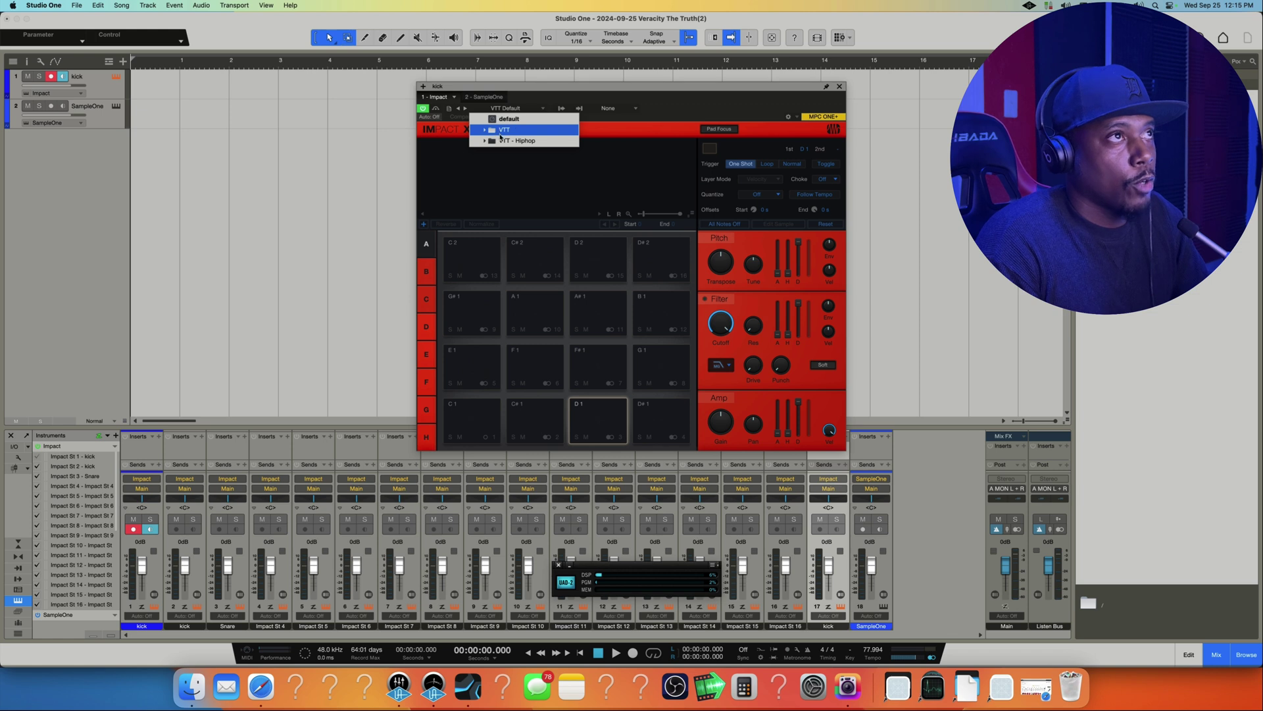
click(500, 130)
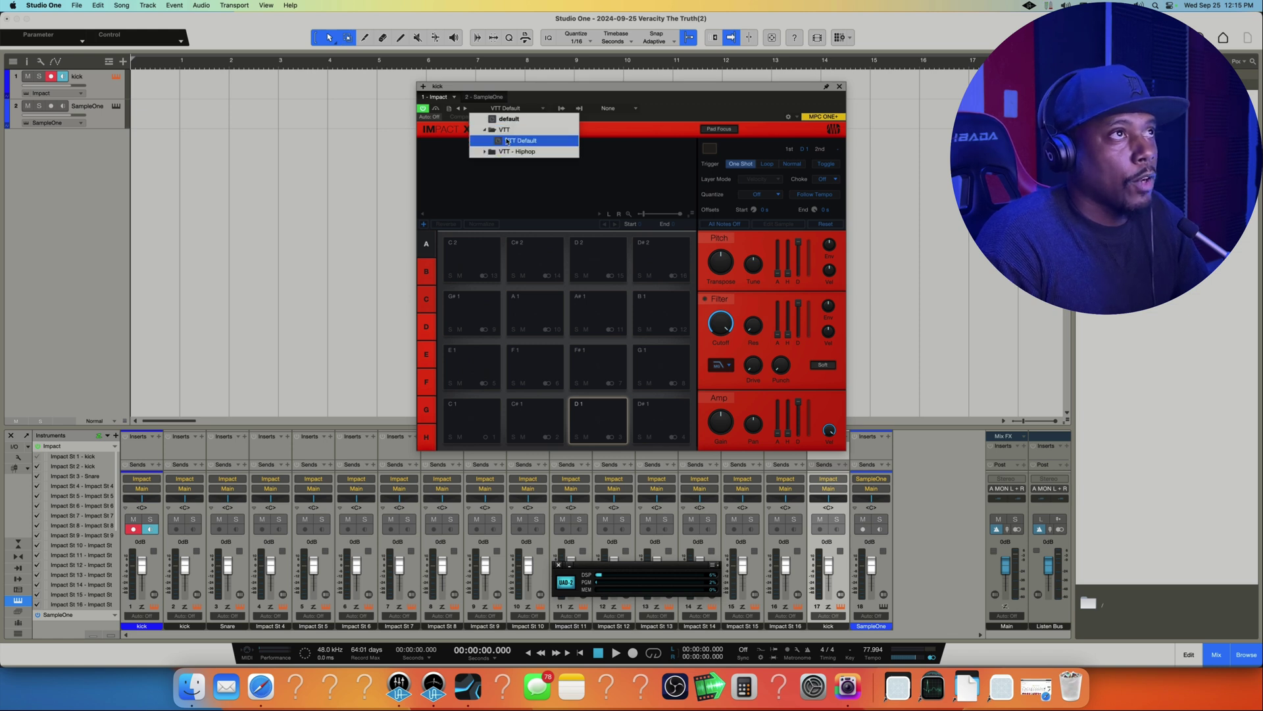
click(489, 133)
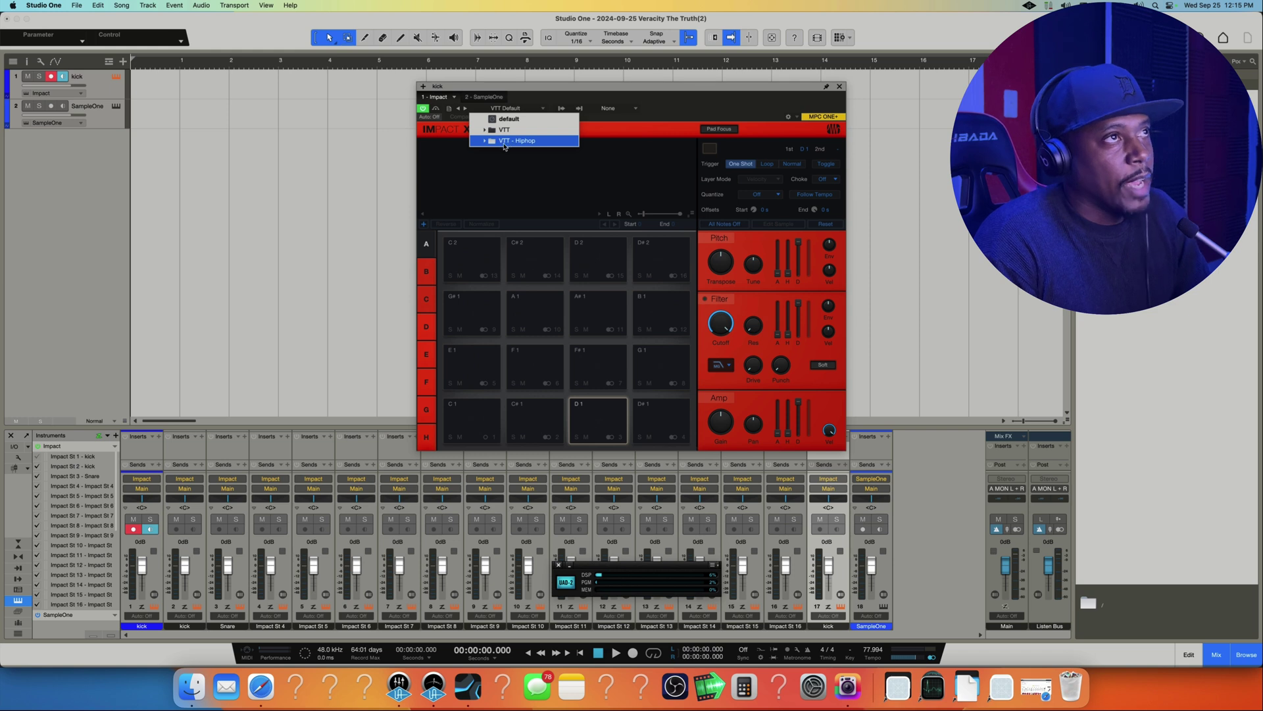
click(490, 130)
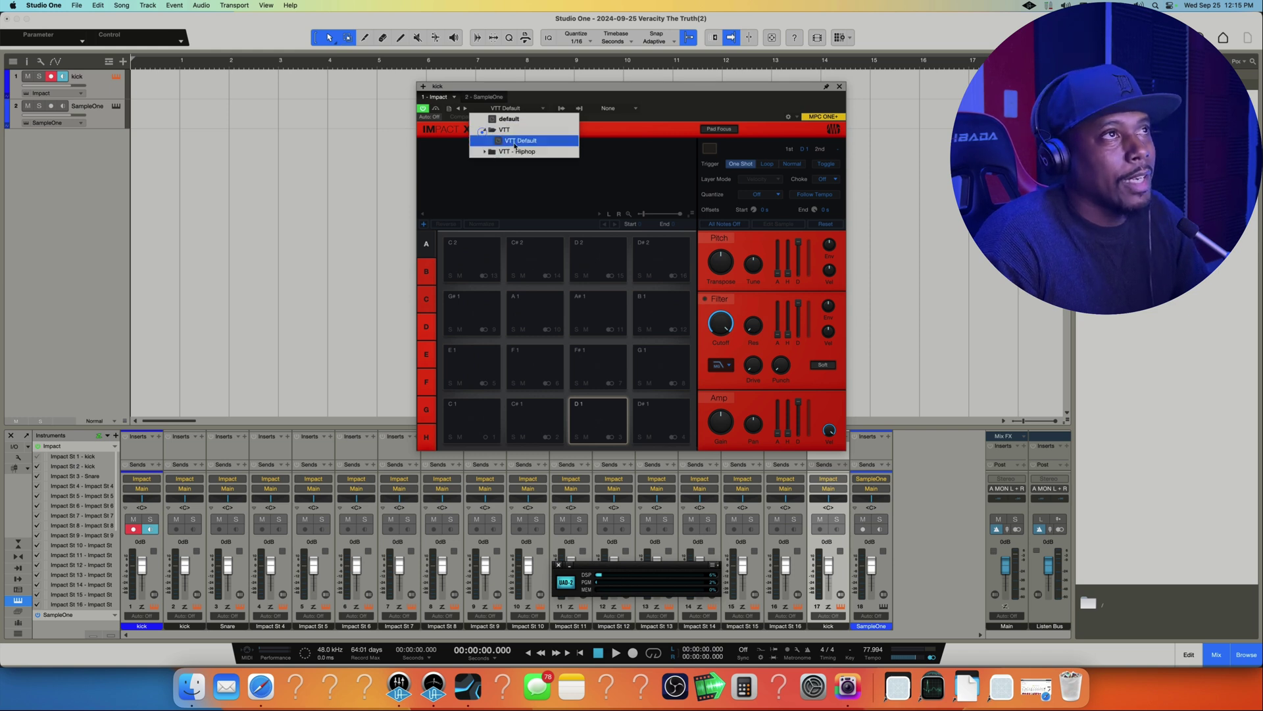
click(483, 130)
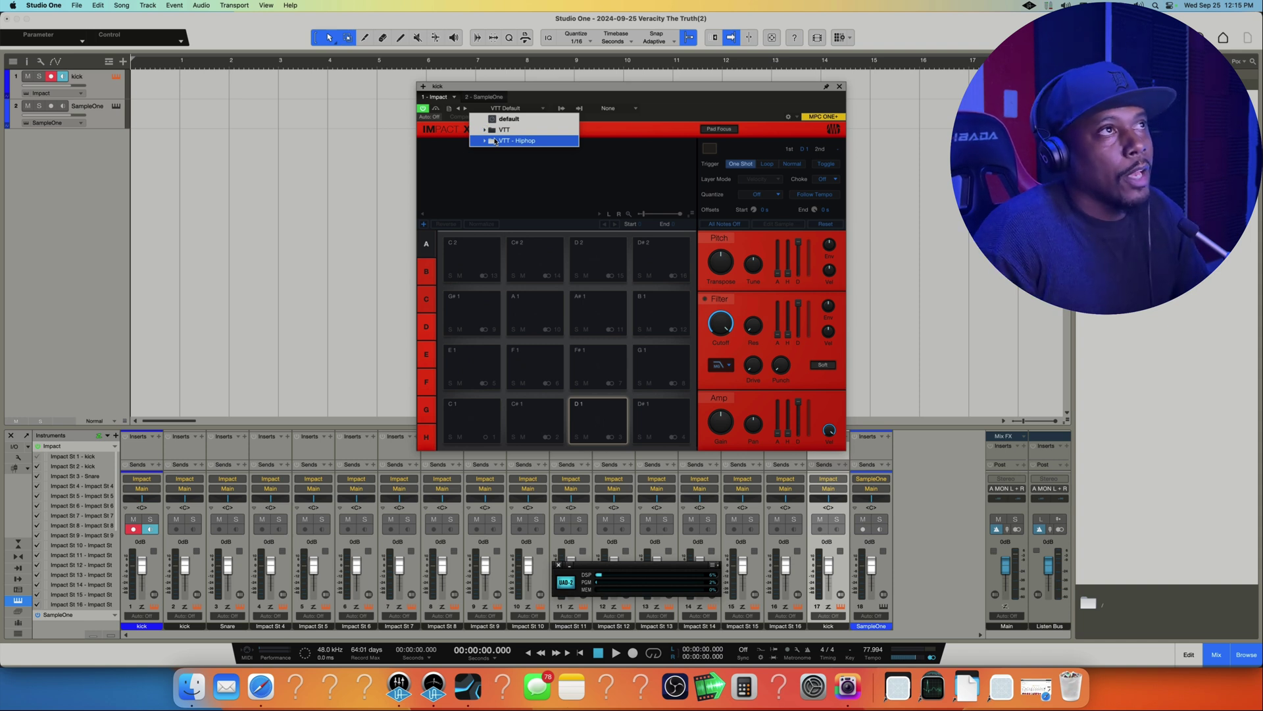
click(482, 131)
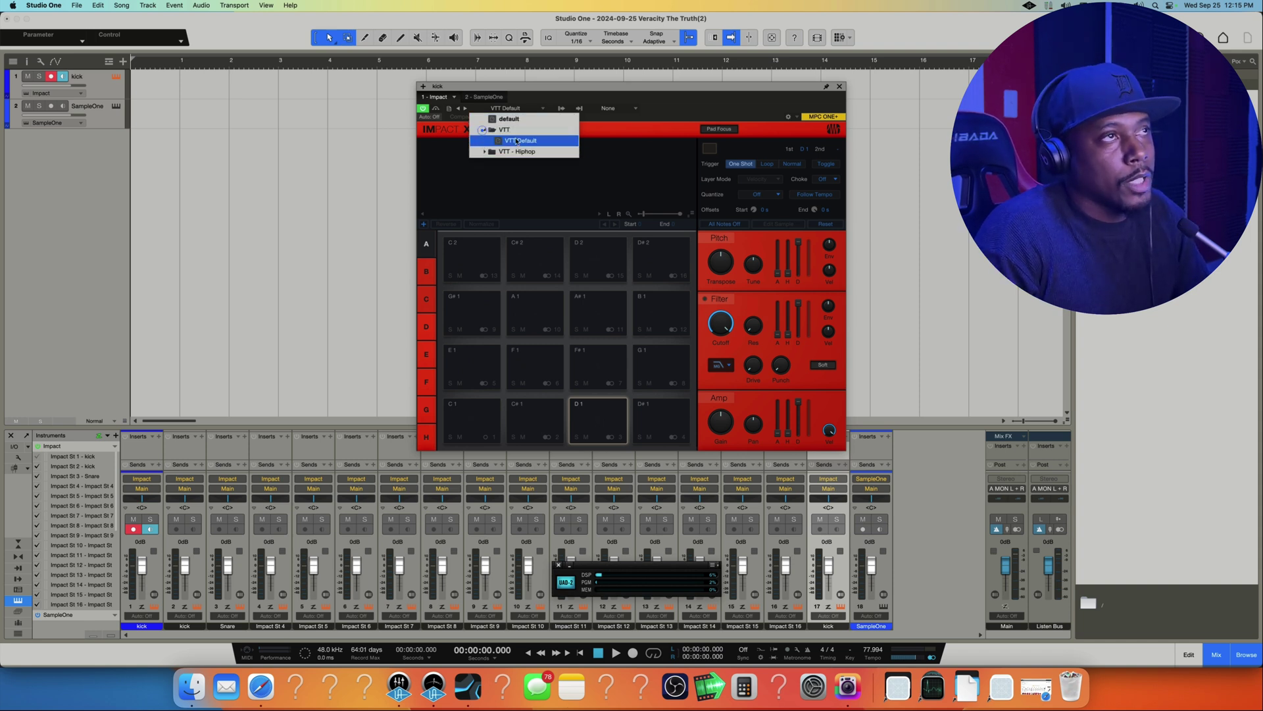
click(488, 131)
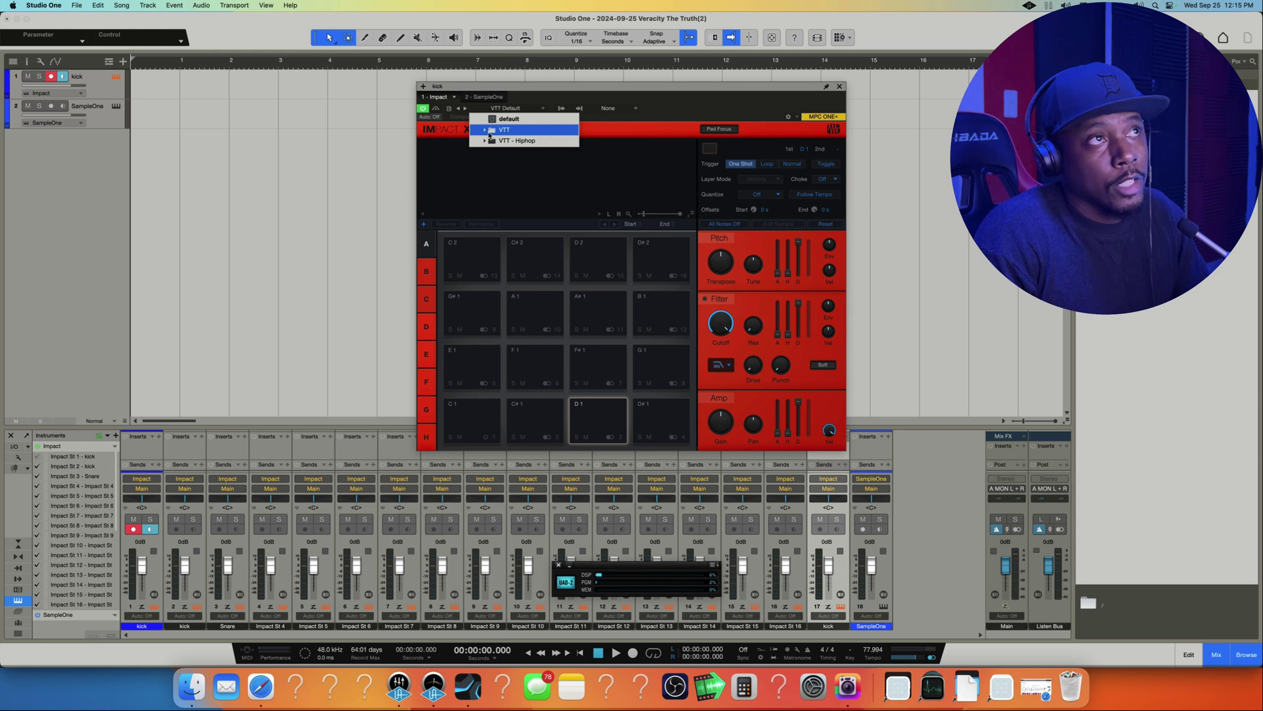
click(511, 119)
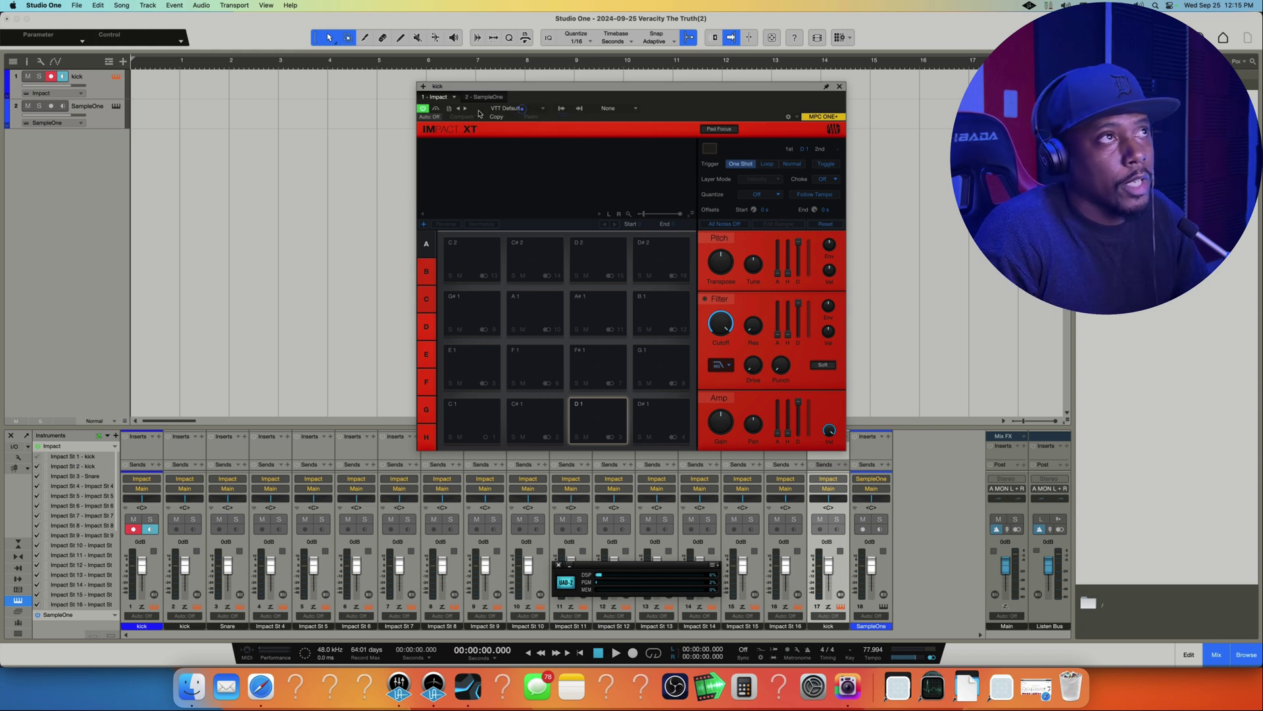
Look over the preset commands, including Store as Default Preset, without applying any.
click(450, 109)
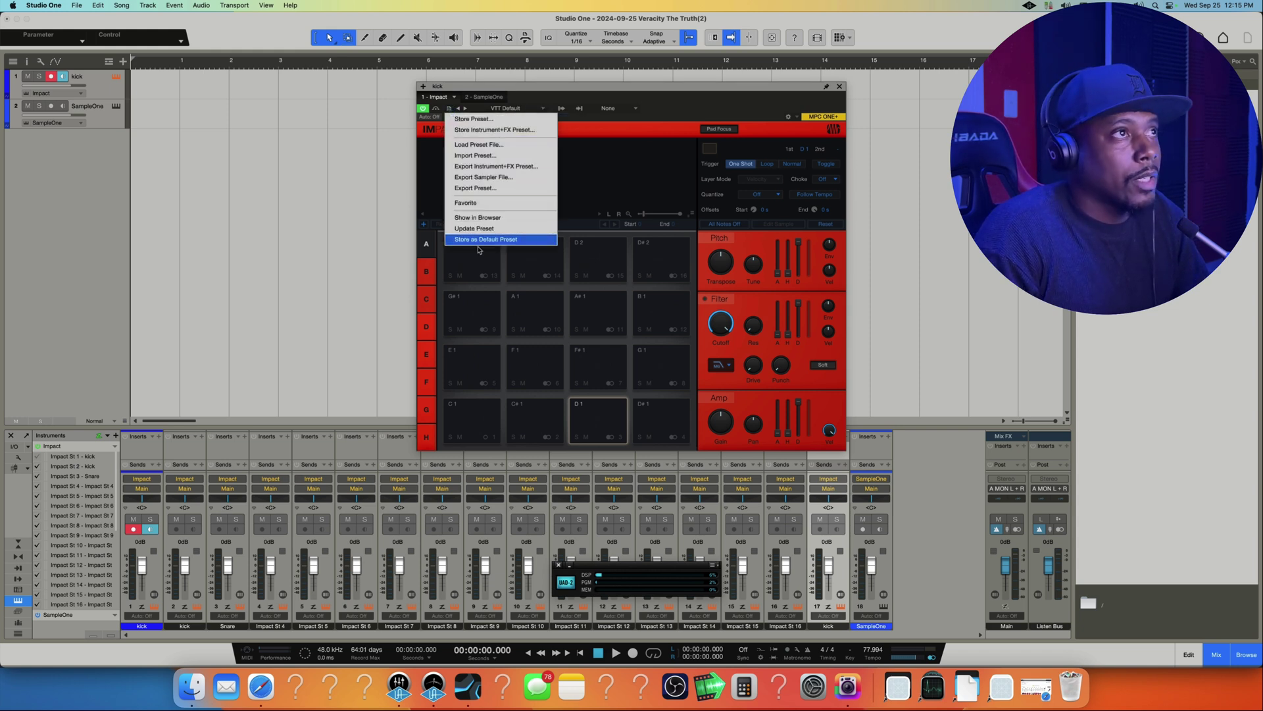
click(520, 317)
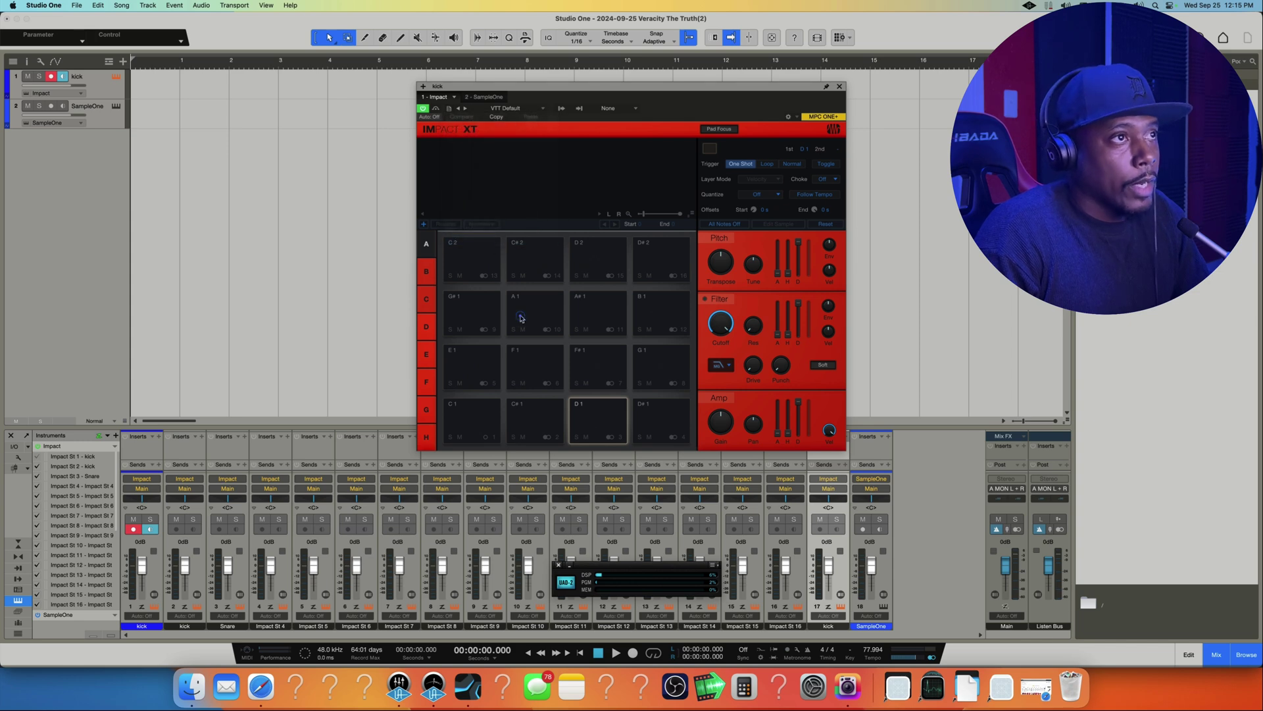
Remove the SampleOne track from the arrangement without removing its instrument.
right_click(94, 128)
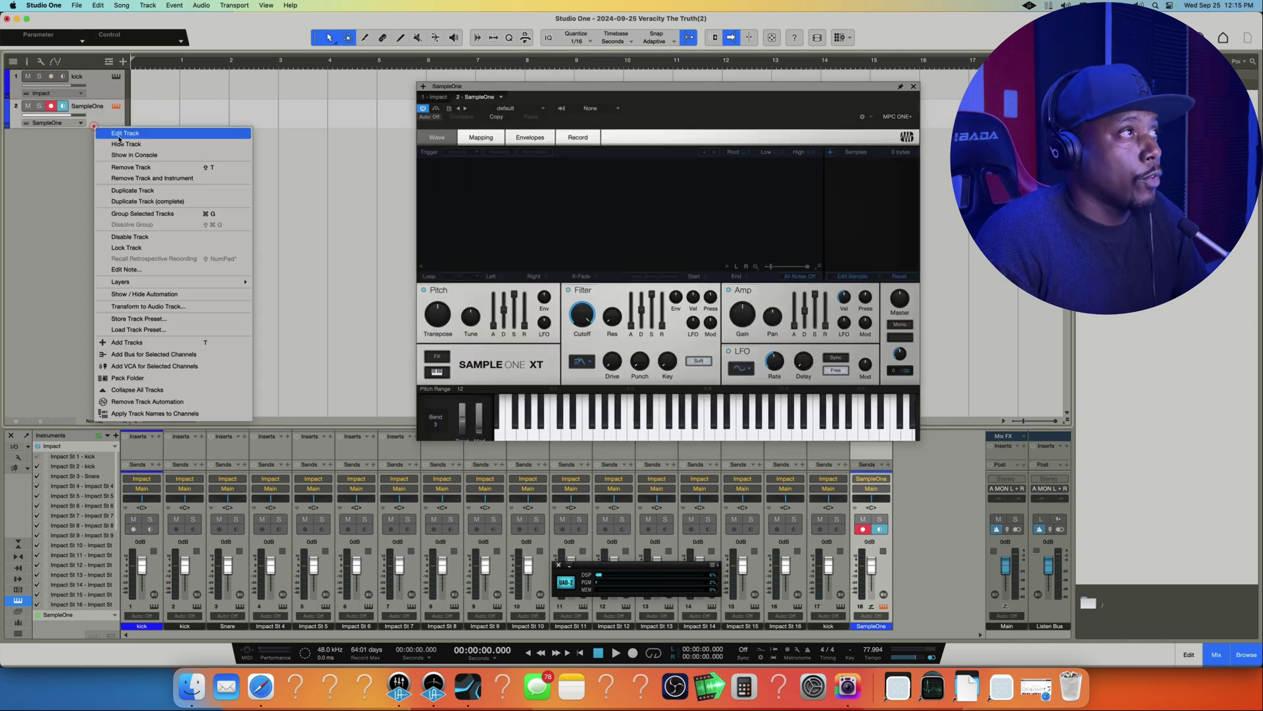
click(146, 171)
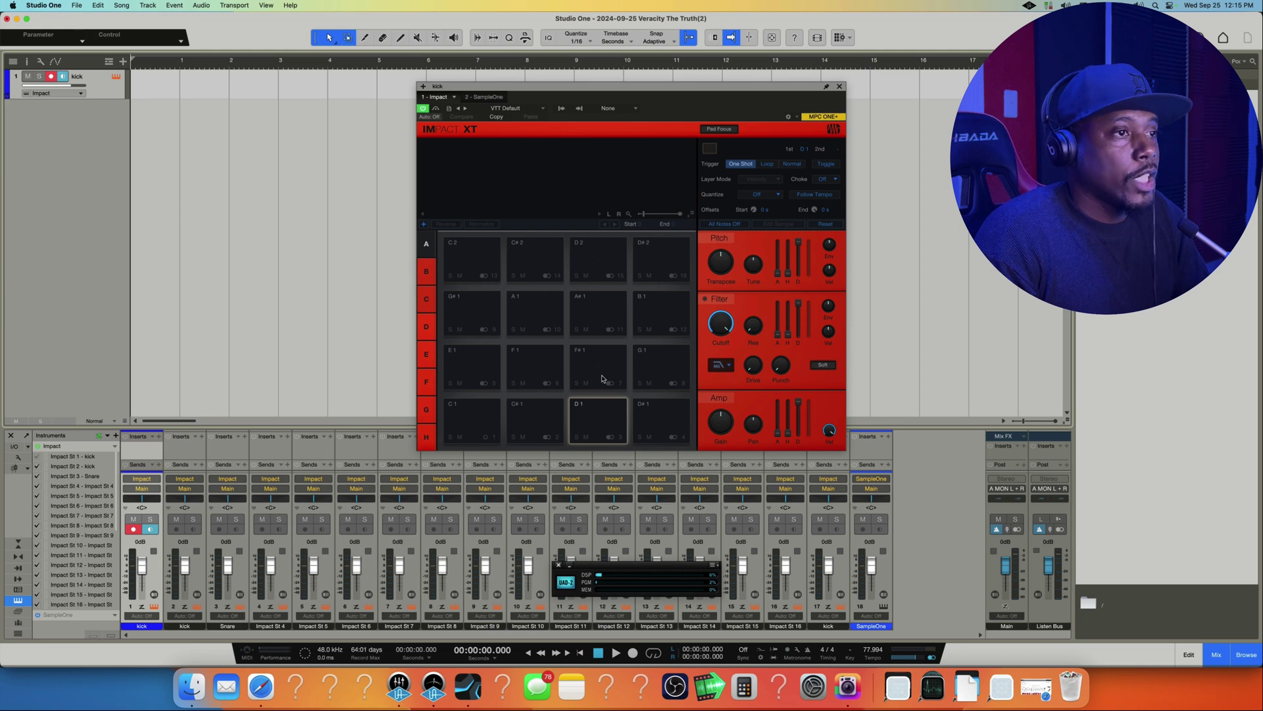